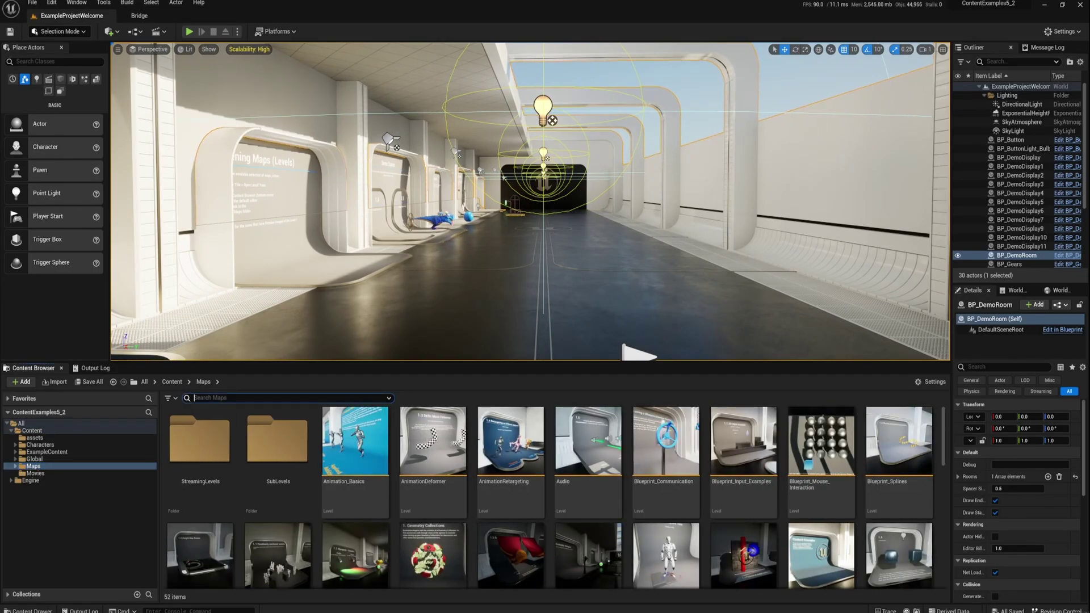
# Find the SubstrateMaterials level by searching for "substr", open it and go to the 1.1 Legacy Material Conversion display
pyautogui.write('subs')
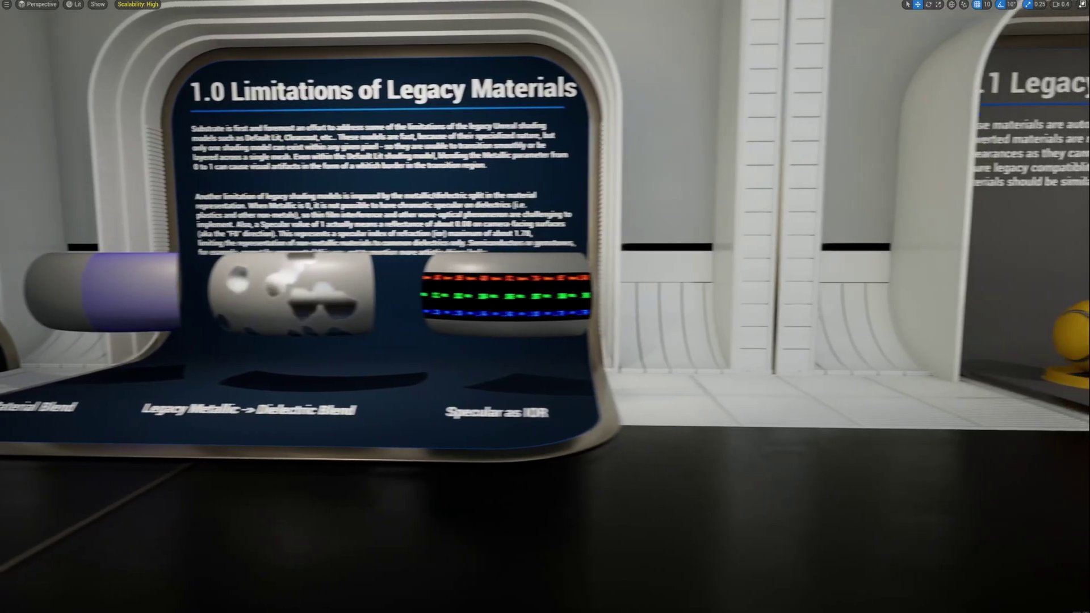
pyautogui.press('d')
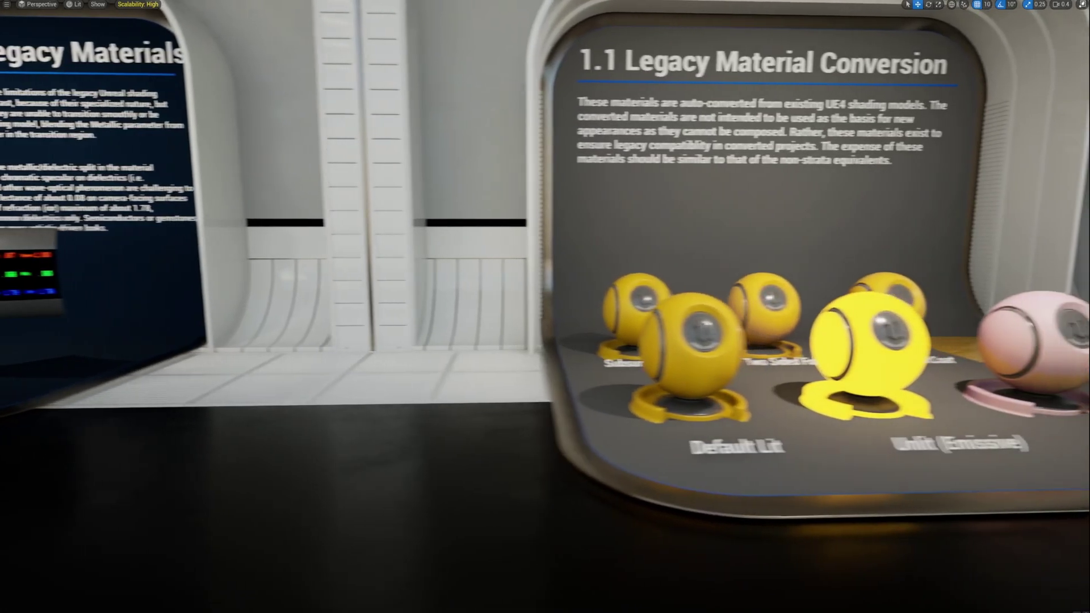
pyautogui.press('w')
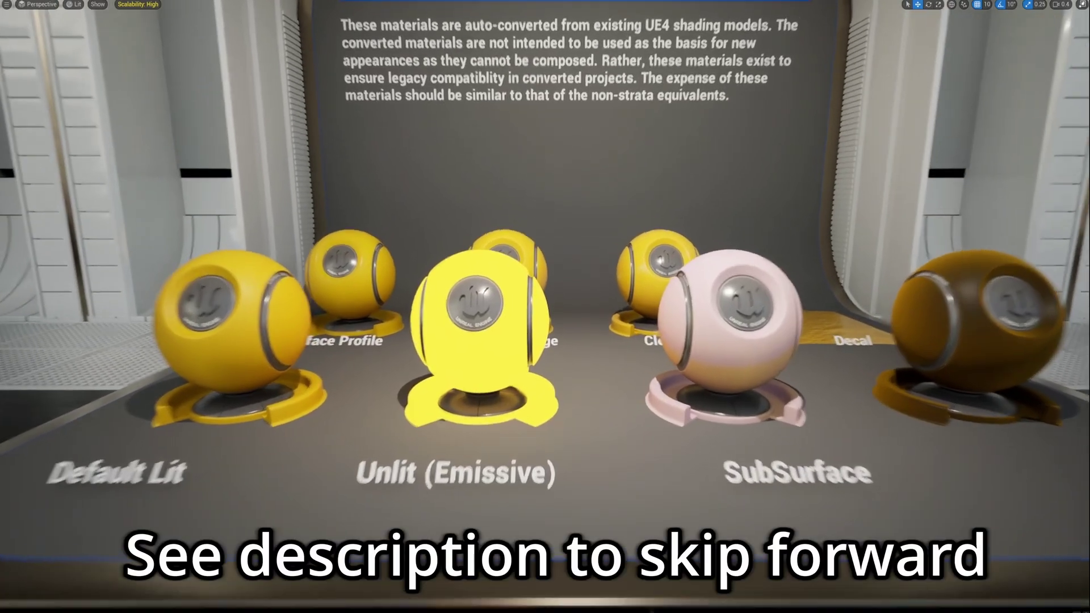
pyautogui.press('w')
pyautogui.press('d')
pyautogui.press('a')
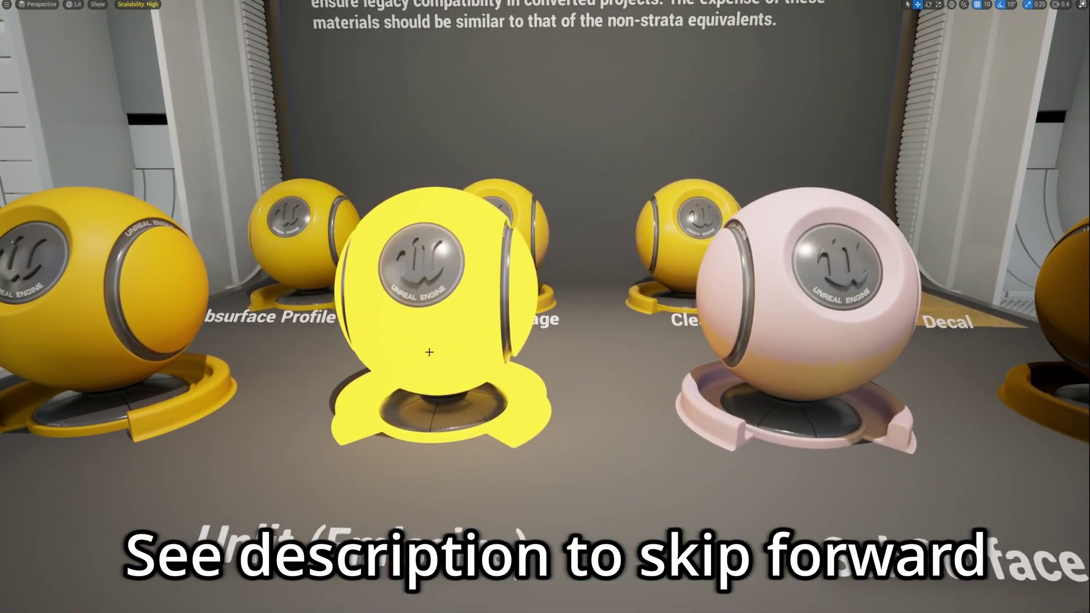
# Open the Unlit (Emissive) ball's M_Unlit_Legacy material and examine its Substrate Legacy Conversion node and Shading Model options
pyautogui.press('F11')
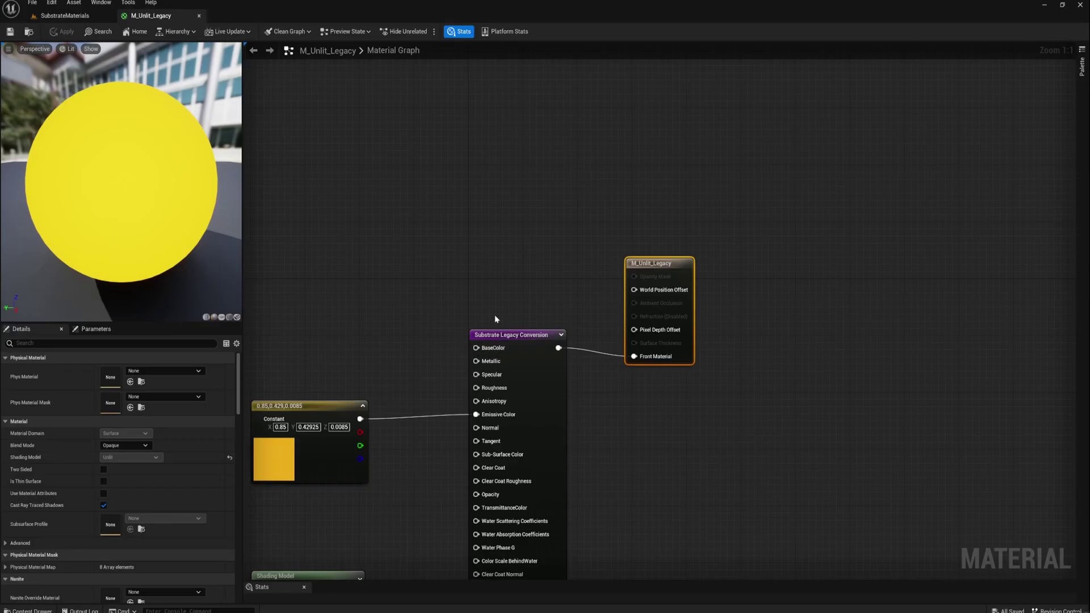
pyautogui.click(527, 336)
pyautogui.moveTo(528, 334); pyautogui.dragTo(535, 314)
pyautogui.moveTo(408, 333); pyautogui.dragTo(508, 168, button='right')
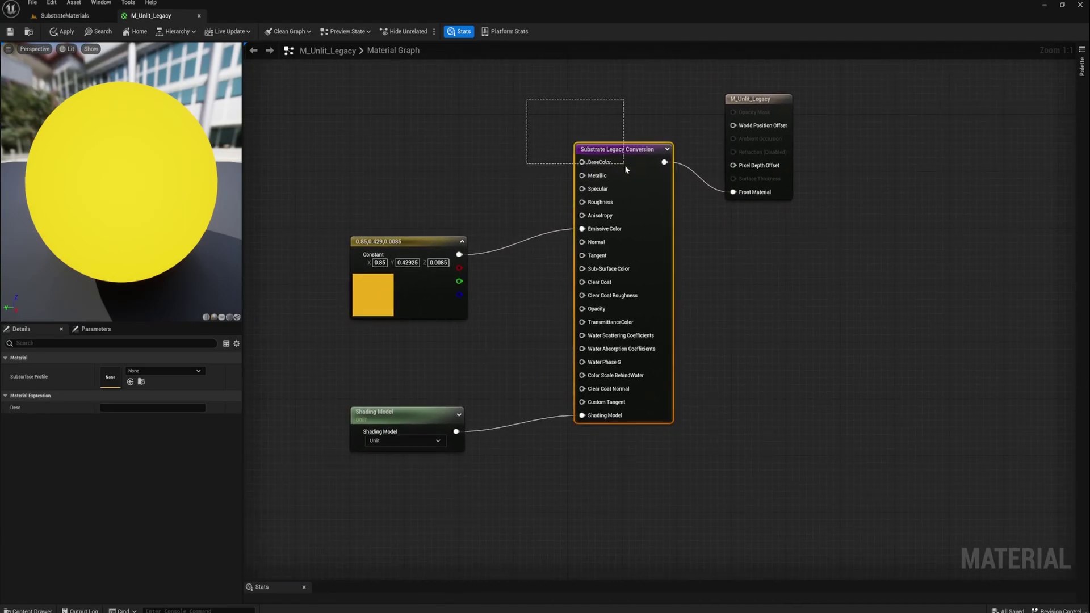
pyautogui.click(442, 451)
pyautogui.click(414, 443)
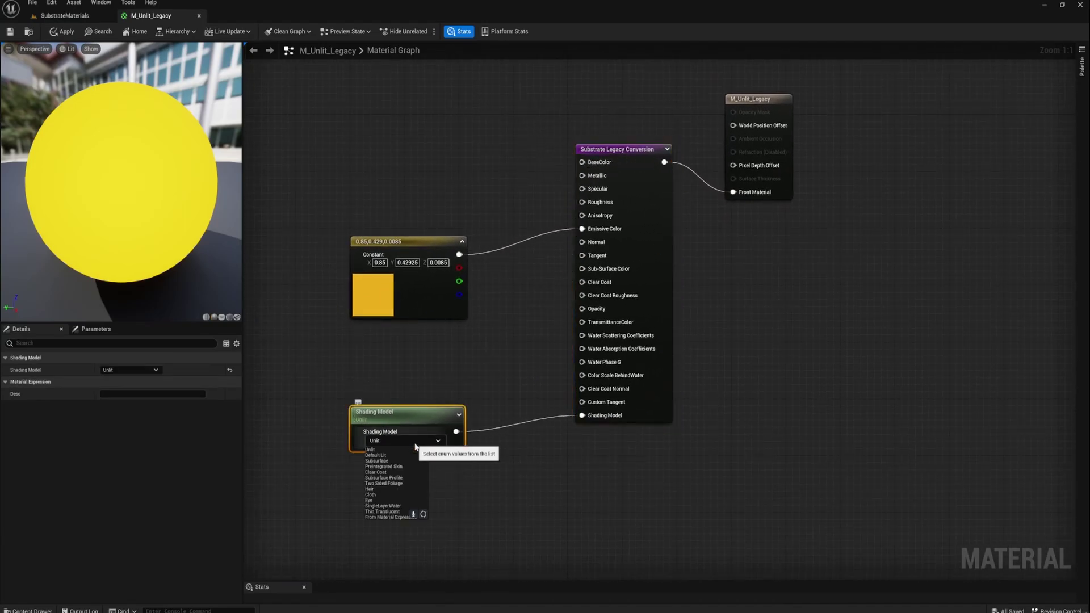
pyautogui.click(543, 482)
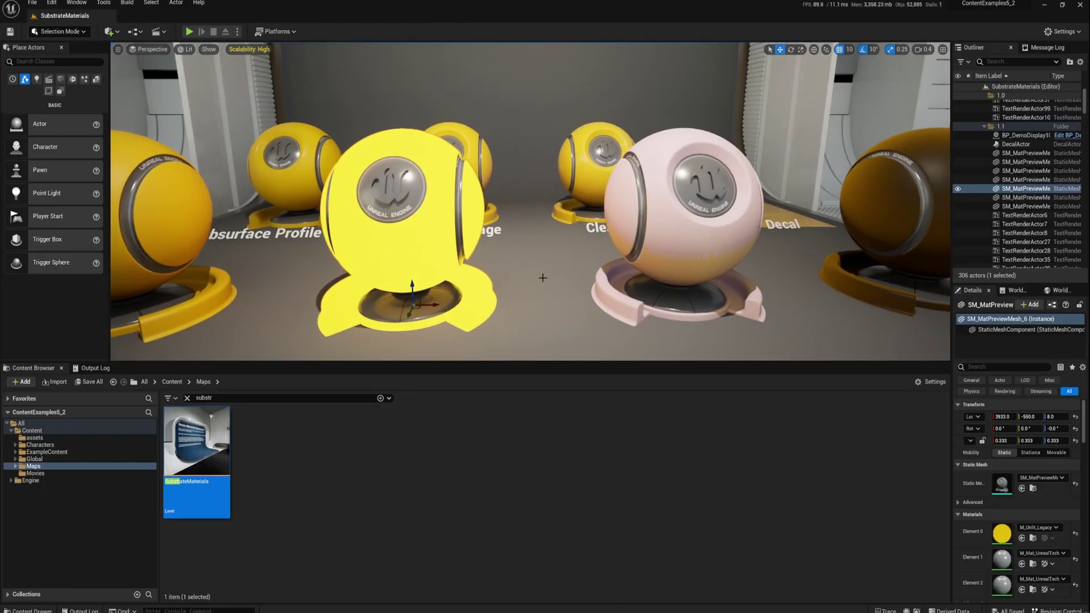
# Open the M_Substrate_SlabIntroA material and view all the nodes feeding its Substrate Slab BSDF
pyautogui.press('F11')
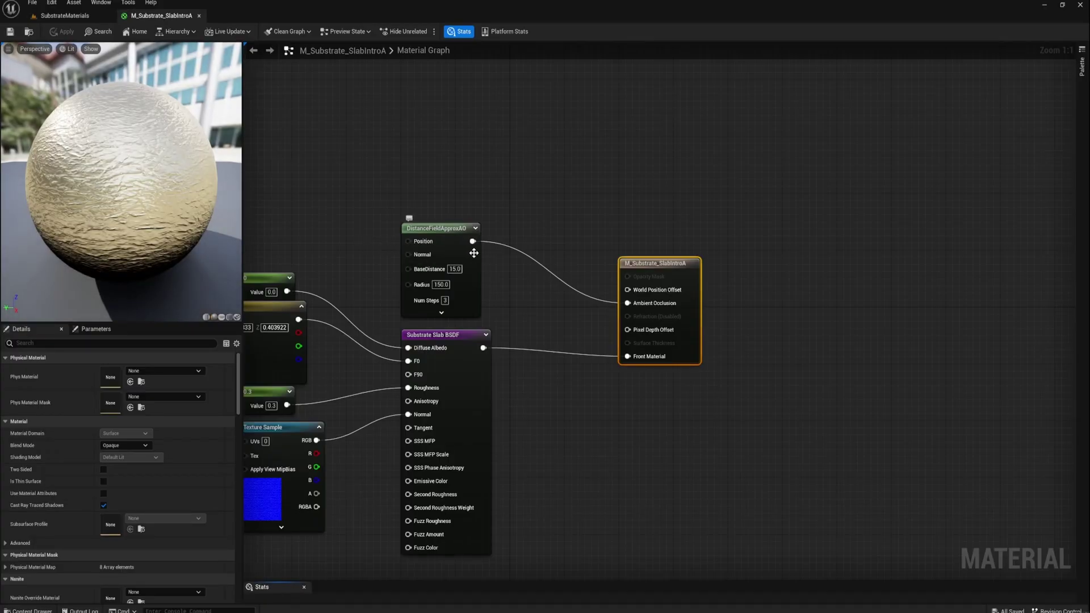
pyautogui.moveTo(351, 227); pyautogui.dragTo(516, 169, button='right')
pyautogui.moveTo(376, 107); pyautogui.dragTo(839, 469)
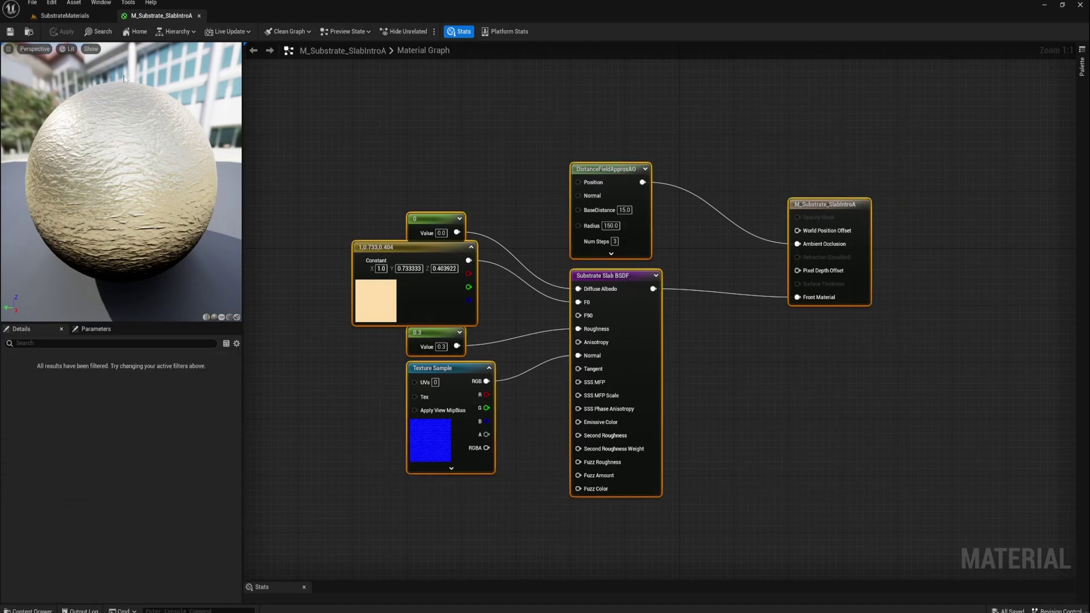
# Open the Material B ball's M_Substrate_SlabIntroB material from the level and examine its whole node graph
pyautogui.click(64, 16)
pyautogui.click(722, 199)
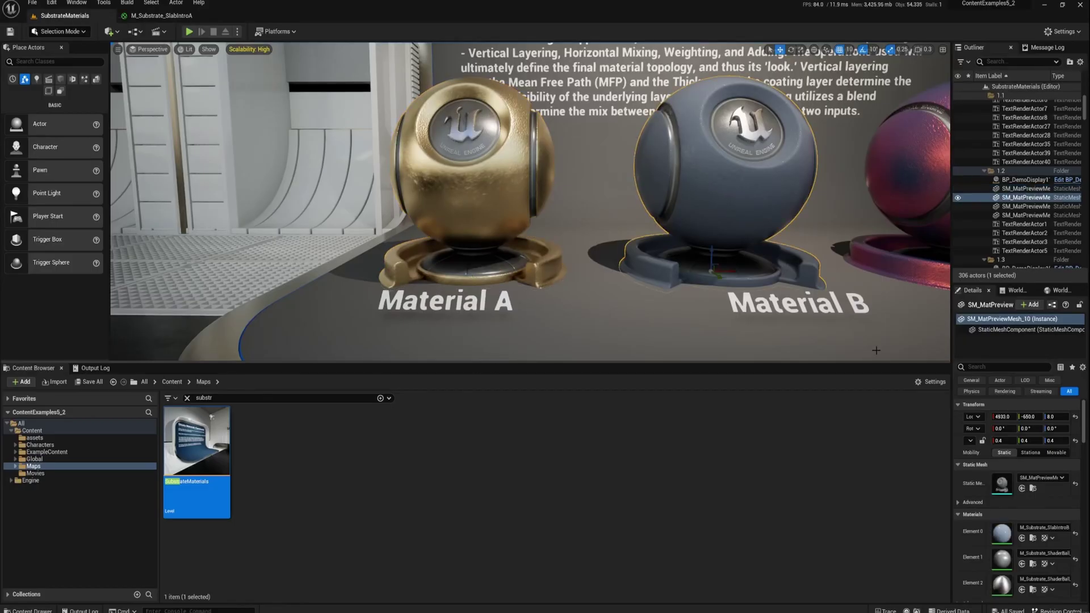
pyautogui.doubleClick(1003, 532)
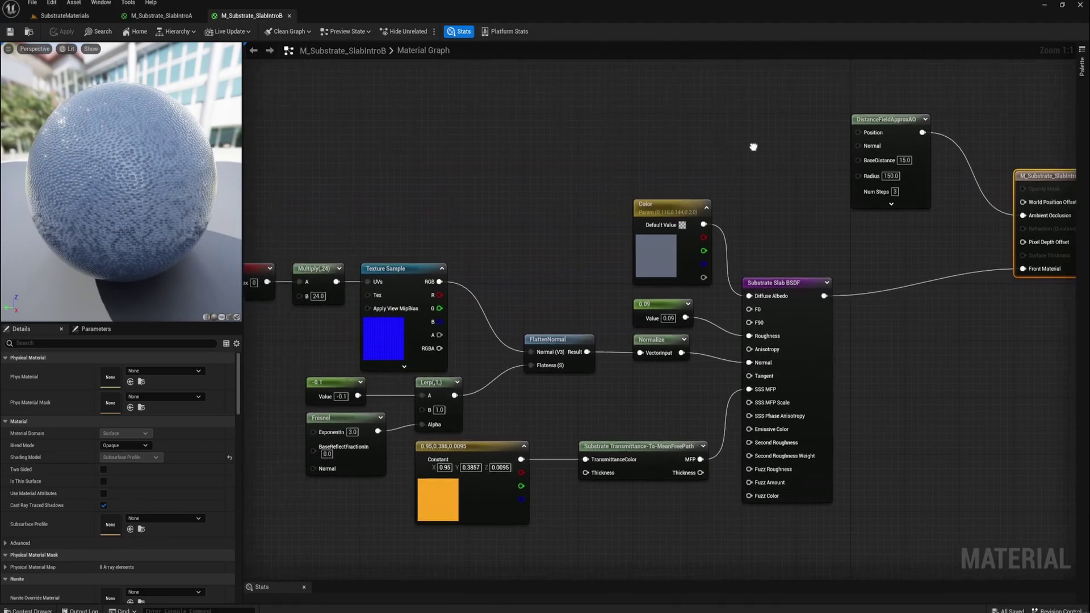
pyautogui.moveTo(761, 146); pyautogui.dragTo(856, 166, button='right')
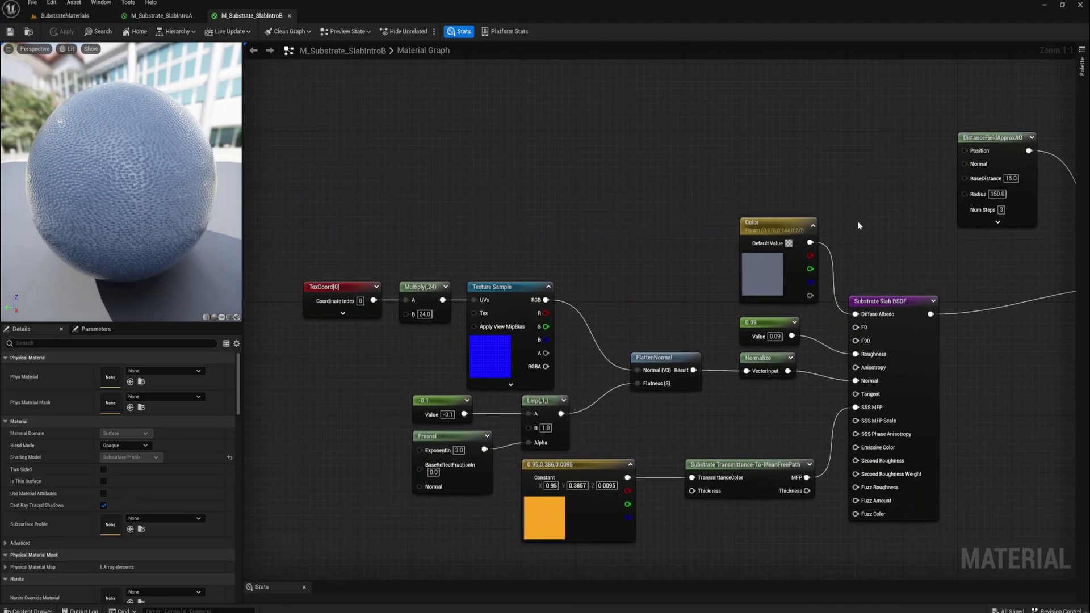
pyautogui.scroll(3, 659, 450)
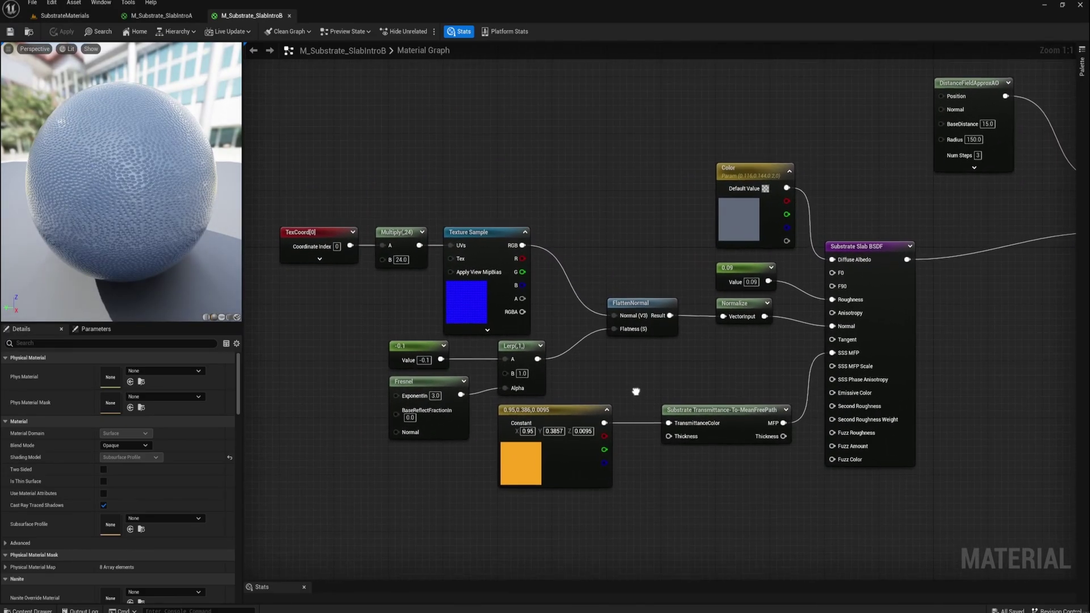
pyautogui.moveTo(635, 369); pyautogui.dragTo(494, 394, button='right')
pyautogui.moveTo(1039, 302); pyautogui.dragTo(591, 435, button='right')
# Open the Layer B on A ball's M_Substrate_SlabIntroC material and move the DistanceFieldApproxAO node higher above Substrate Vertical Layer
pyautogui.click(65, 16)
pyautogui.moveTo(454, 199); pyautogui.dragTo(485, 201, button='right')
pyautogui.click(492, 186)
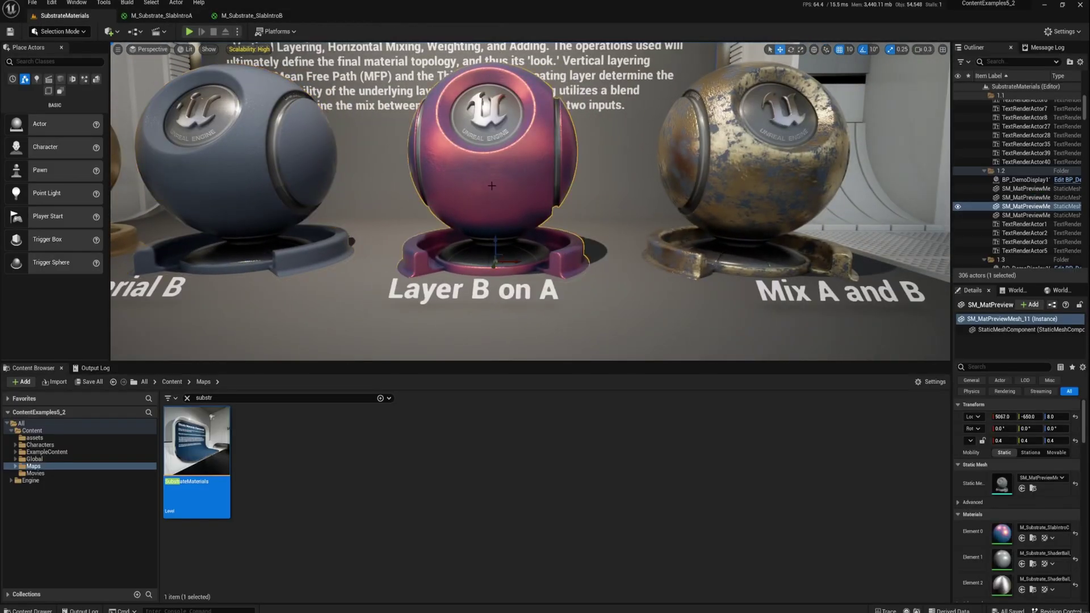
pyautogui.doubleClick(1002, 533)
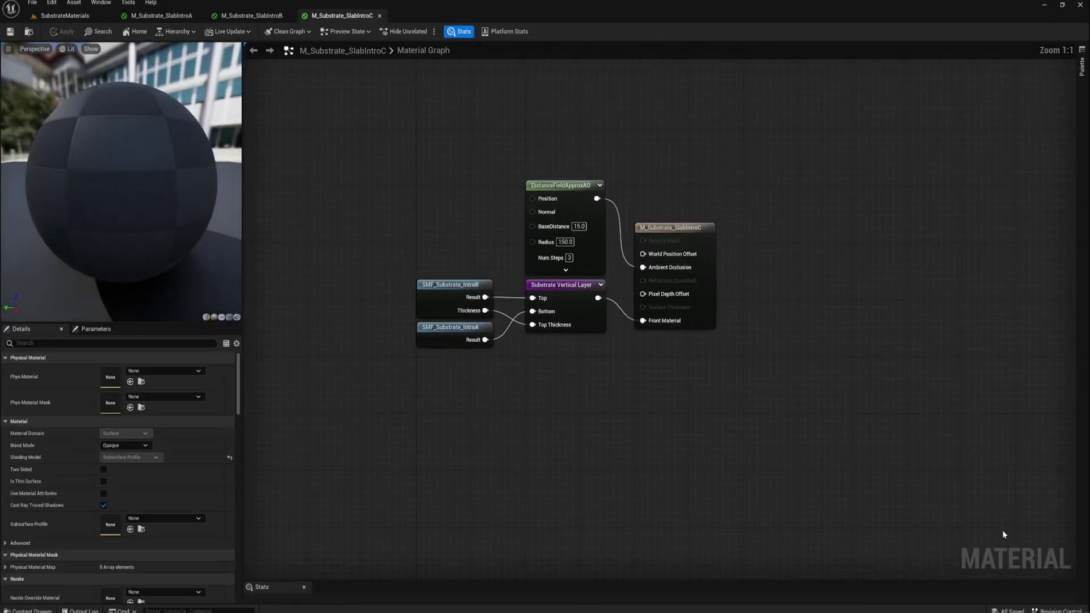
pyautogui.click(591, 274)
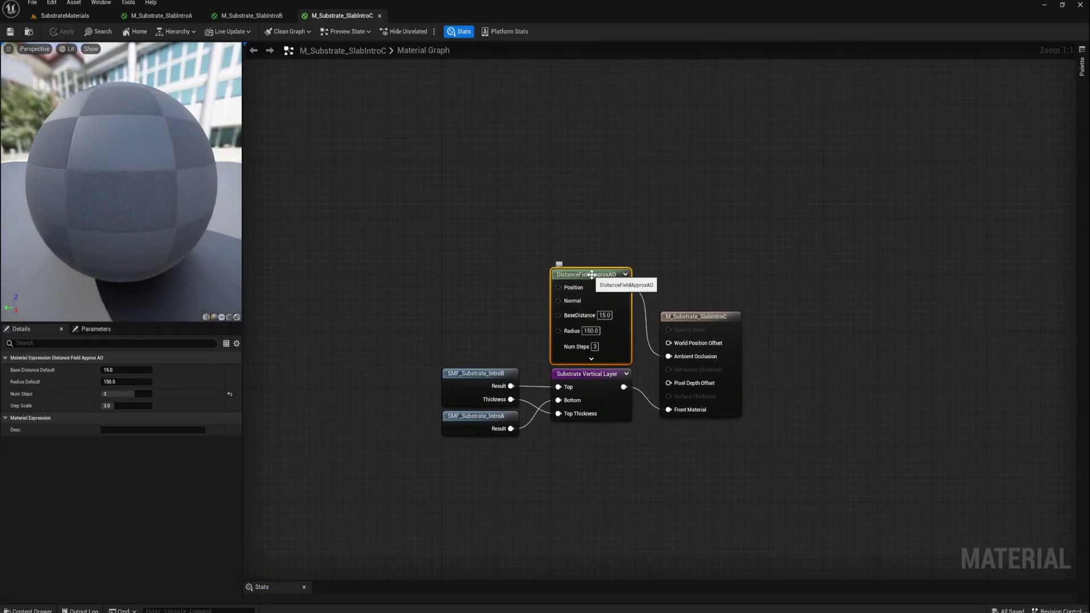
pyautogui.moveTo(591, 274); pyautogui.dragTo(592, 246)
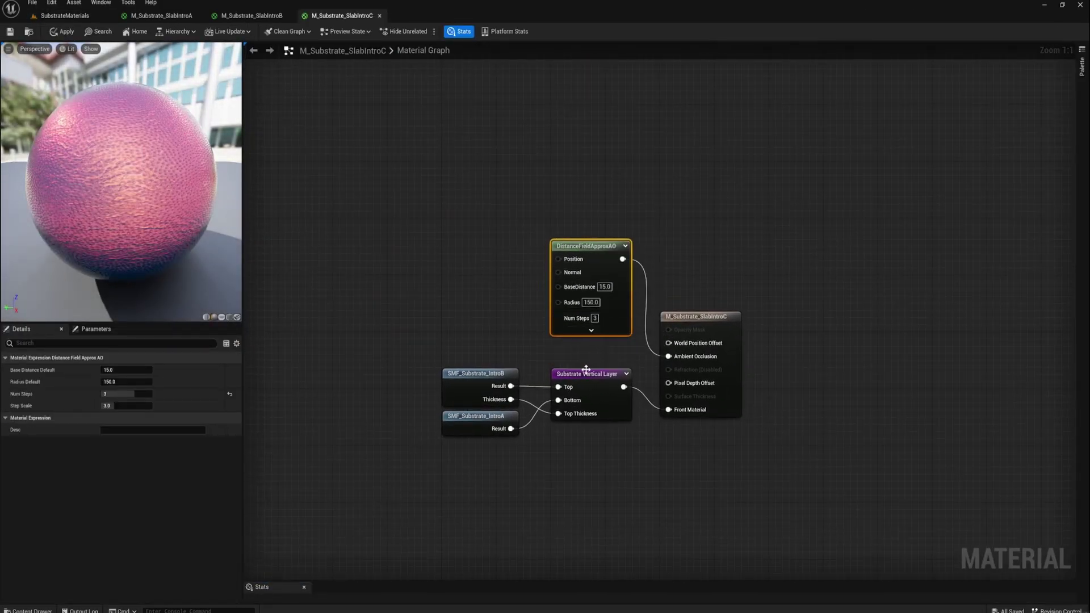
# Try disconnecting SMF_Substrate_IntroB's Result from the Substrate Vertical Layer's Top input and restore the connection
pyautogui.moveTo(586, 372); pyautogui.dragTo(585, 380)
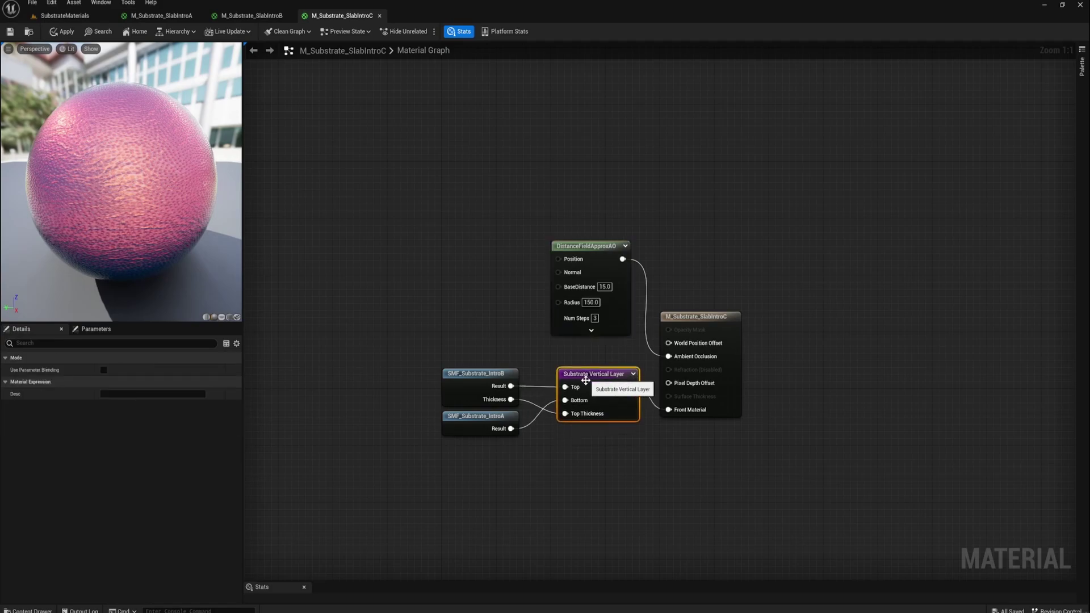
pyautogui.keyDown('alt'); pyautogui.click(540, 387); pyautogui.keyUp('alt')
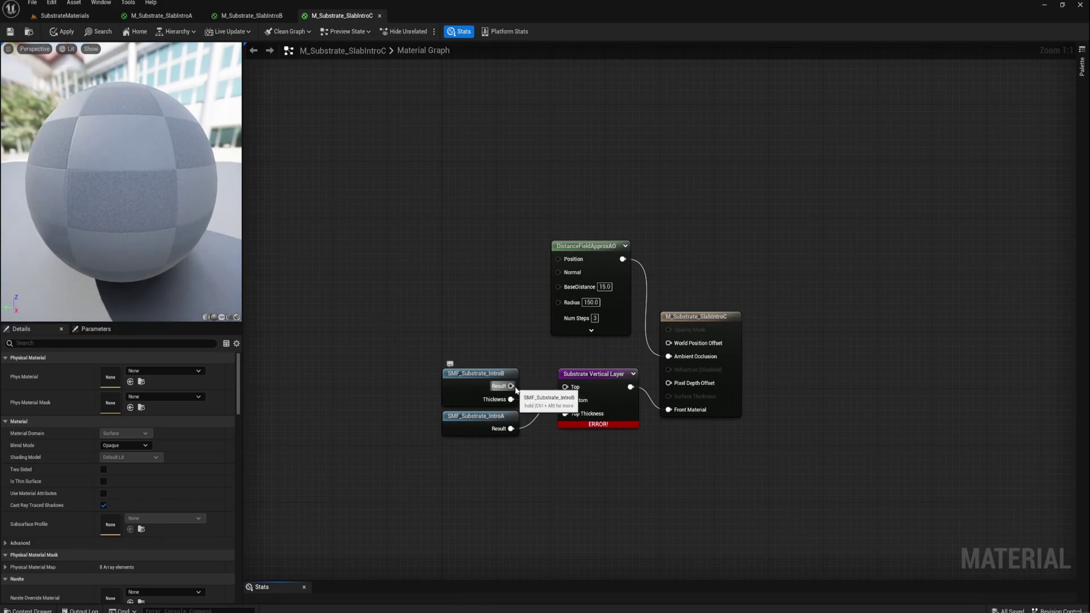
pyautogui.moveTo(565, 391); pyautogui.dragTo(565, 389)
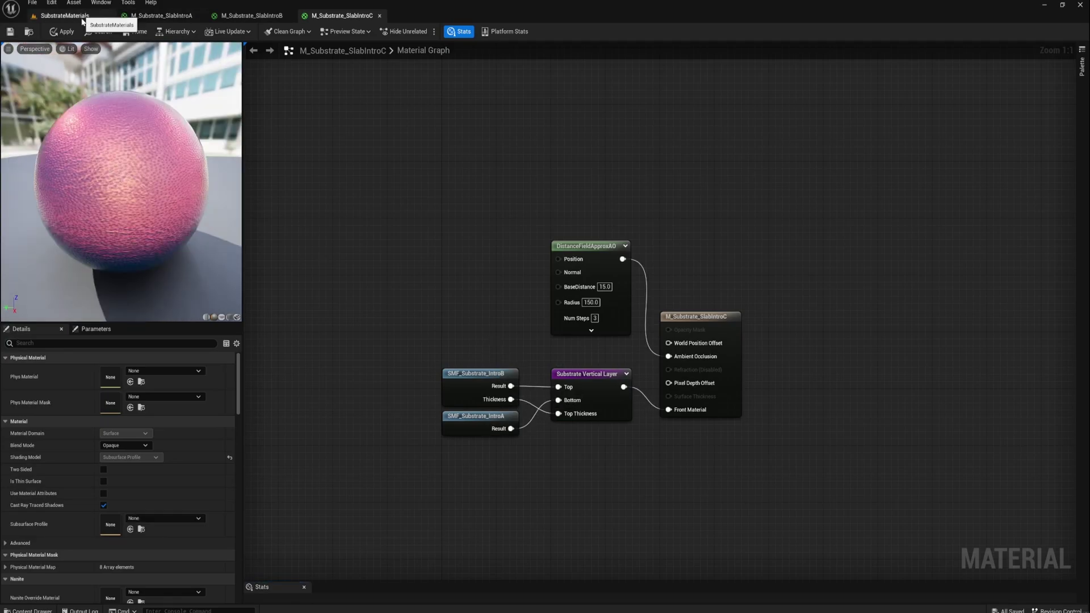
# Inspect the node graphs inside the SMF_Substrate_IntroB and SMF_Substrate_IntroA material functions, closing each one
pyautogui.doubleClick(510, 375)
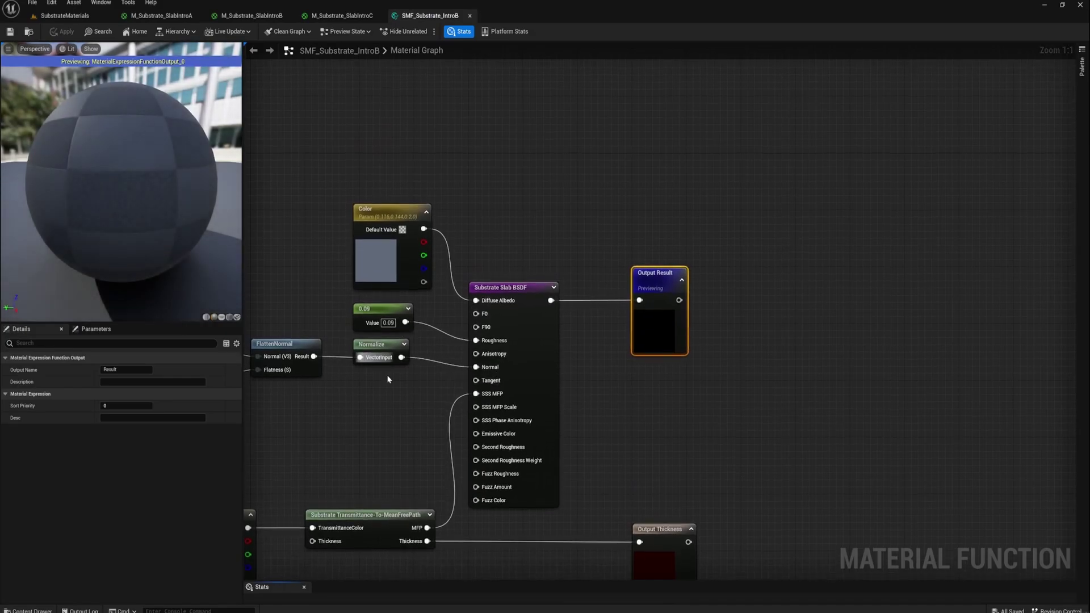
pyautogui.moveTo(386, 389); pyautogui.dragTo(787, 309, button='right')
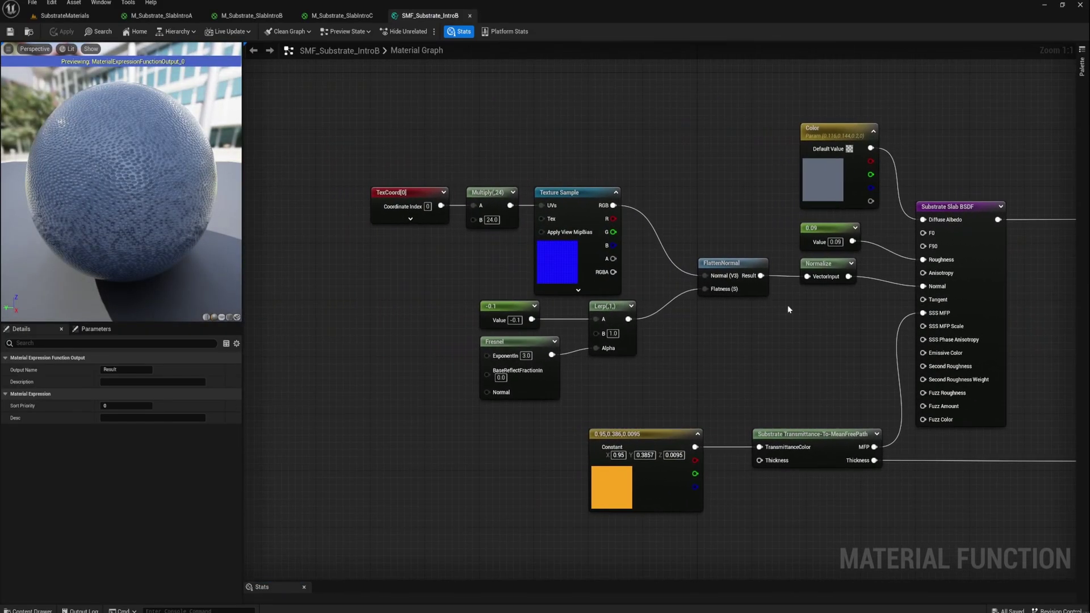
pyautogui.click(469, 16)
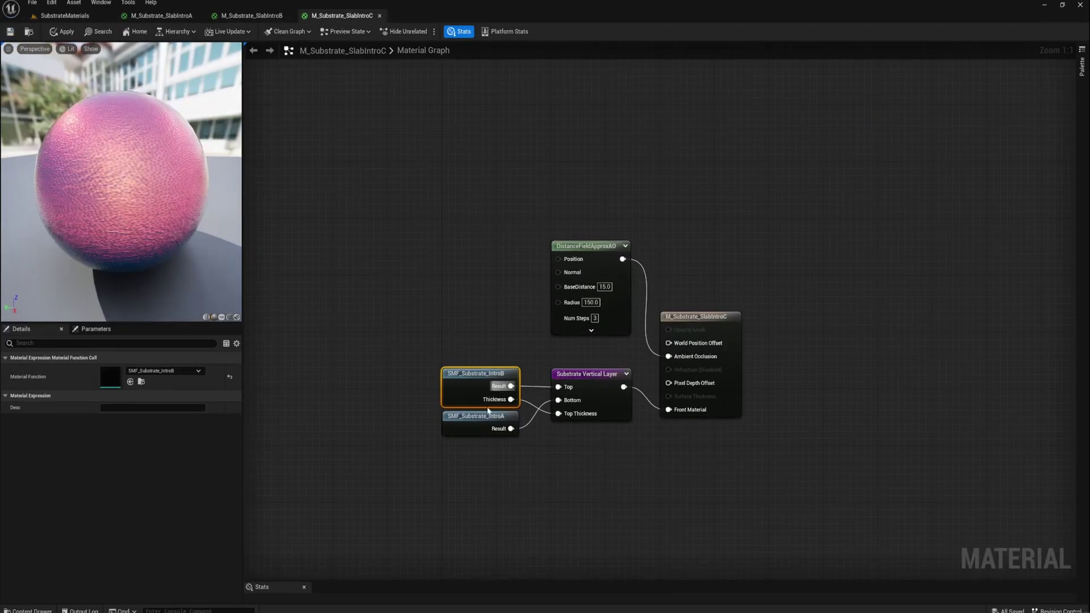
pyautogui.doubleClick(466, 427)
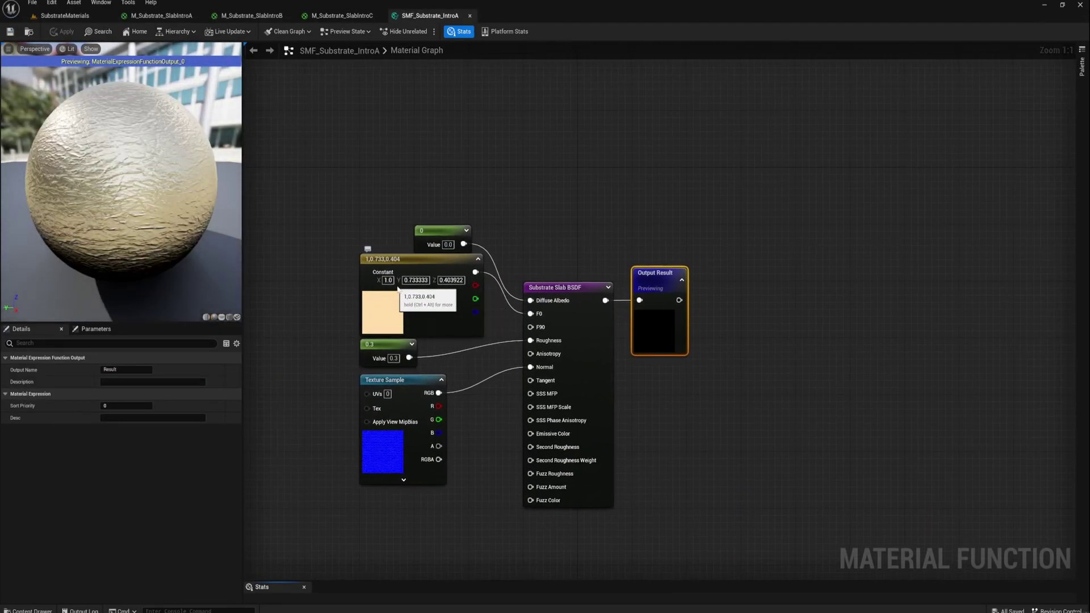
pyautogui.click(470, 16)
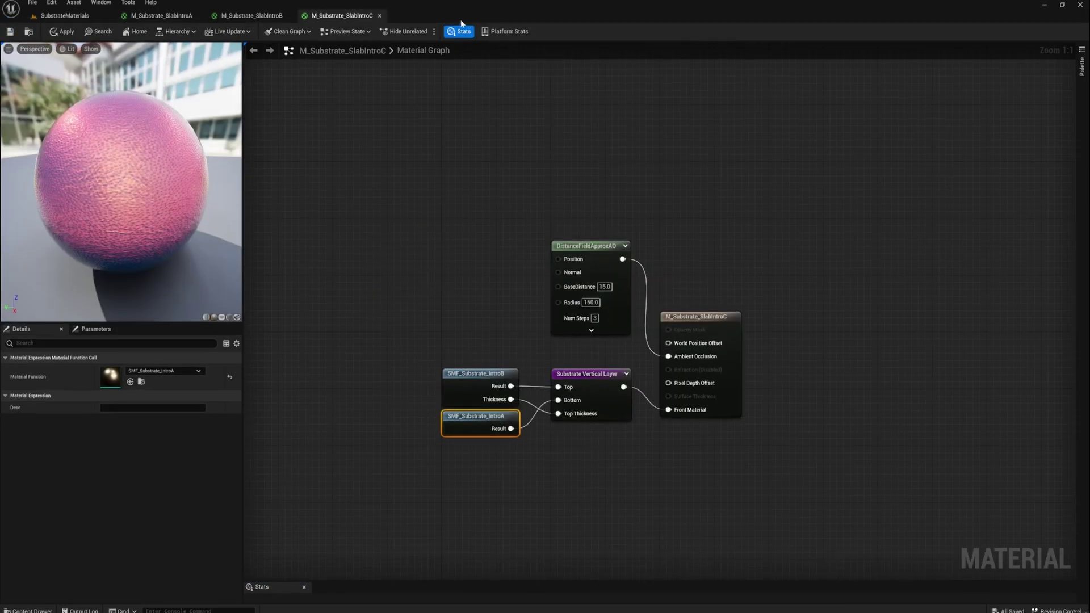
# Return to the SubstrateMaterials level and open the Mix A and B ball's M_Substrate_SlabIntroD material
pyautogui.moveTo(462, 258); pyautogui.dragTo(373, 310, button='right')
pyautogui.click(61, 16)
pyautogui.moveTo(503, 227)
pyautogui.mouseDown(button='right')
pyautogui.moveTo(502, 205)
pyautogui.moveTo(536, 239)
pyautogui.moveTo(508, 220)
pyautogui.mouseUp(button='right')
pyautogui.click(494, 251)
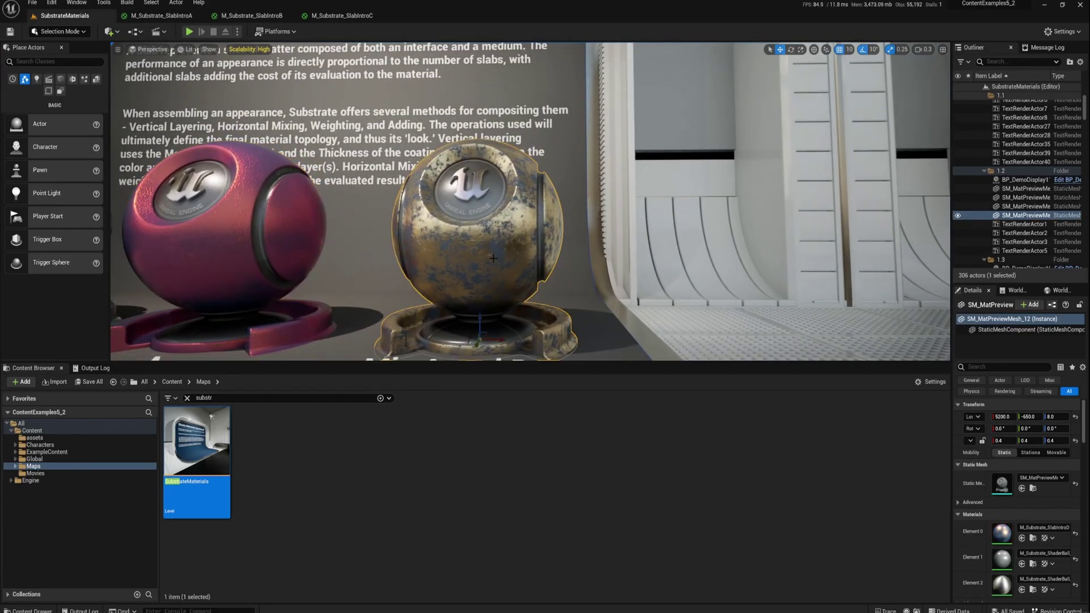
pyautogui.doubleClick(1001, 534)
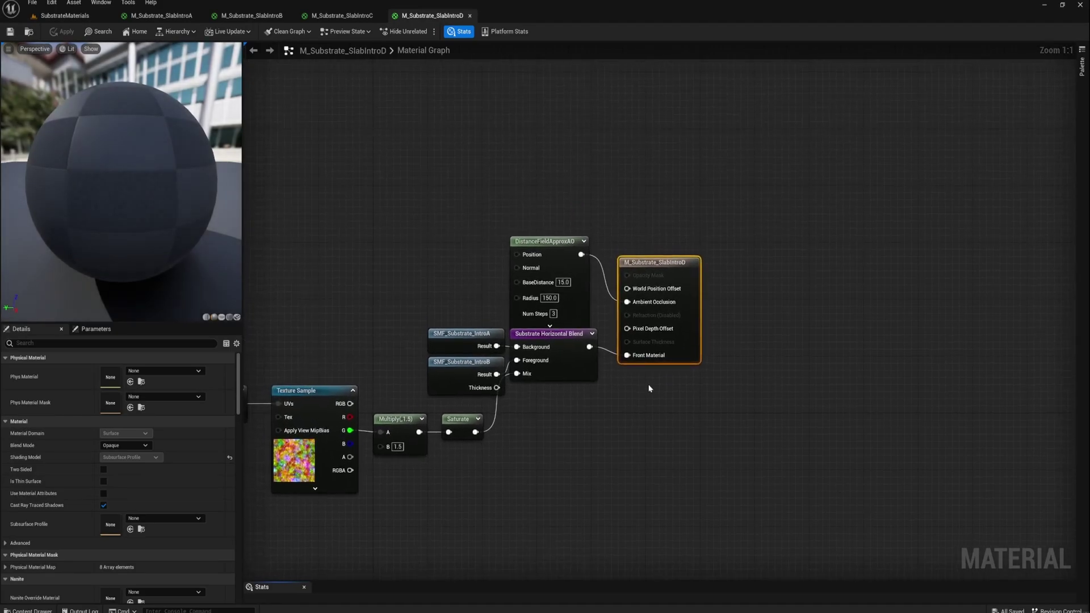
# Spread apart the SMF_Substrate_IntroA, SMF_Substrate_IntroB, DistanceFieldApproxAO and Substrate Horizontal Blend nodes so their connections are readable
pyautogui.moveTo(382, 312); pyautogui.dragTo(484, 255, button='right')
pyautogui.moveTo(560, 281); pyautogui.dragTo(546, 246)
pyautogui.moveTo(570, 319); pyautogui.dragTo(543, 319)
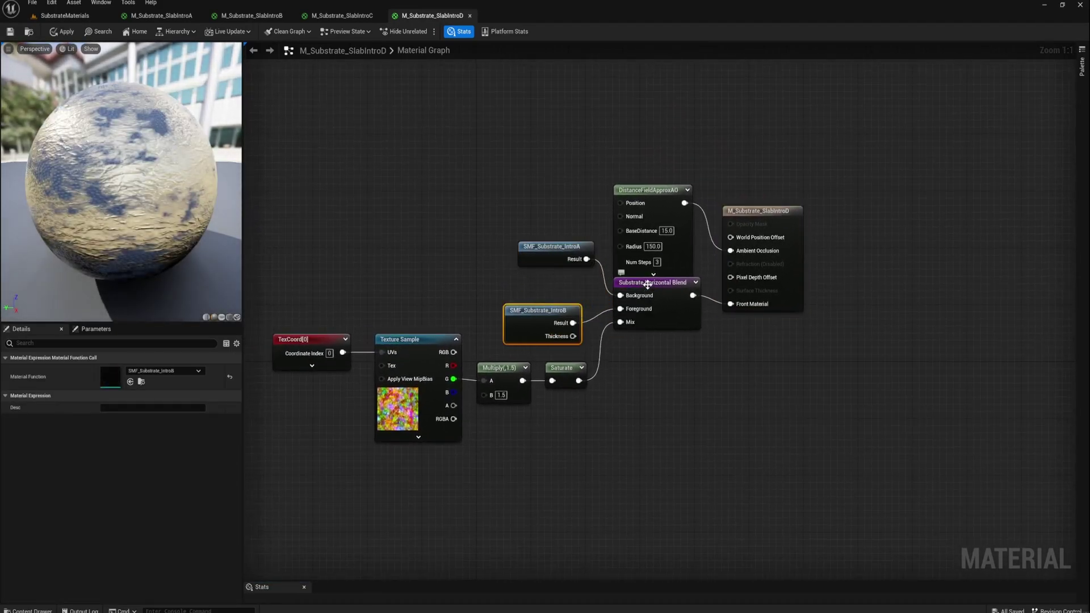
pyautogui.moveTo(647, 284); pyautogui.dragTo(657, 307)
pyautogui.moveTo(645, 210); pyautogui.dragTo(631, 176)
pyautogui.moveTo(681, 304); pyautogui.dragTo(683, 291)
# Set the B value of the Multiply node feeding the blend's Mix input first to 0.1 and finally to 5
pyautogui.moveTo(540, 442); pyautogui.dragTo(561, 400, button='right')
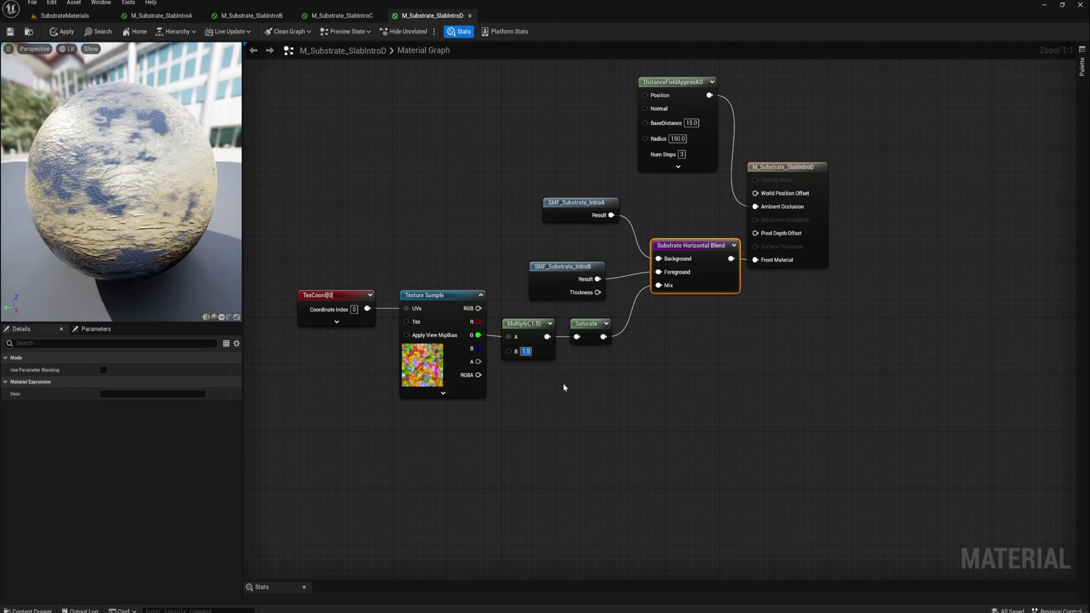
pyautogui.write('.1')
pyautogui.press('Return')
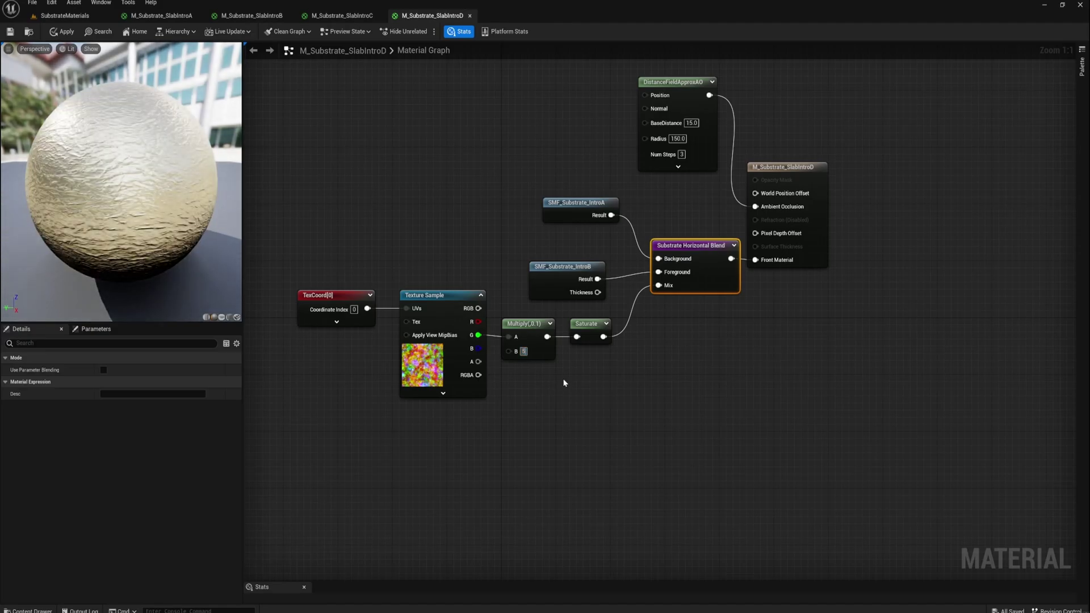
pyautogui.press('Return')
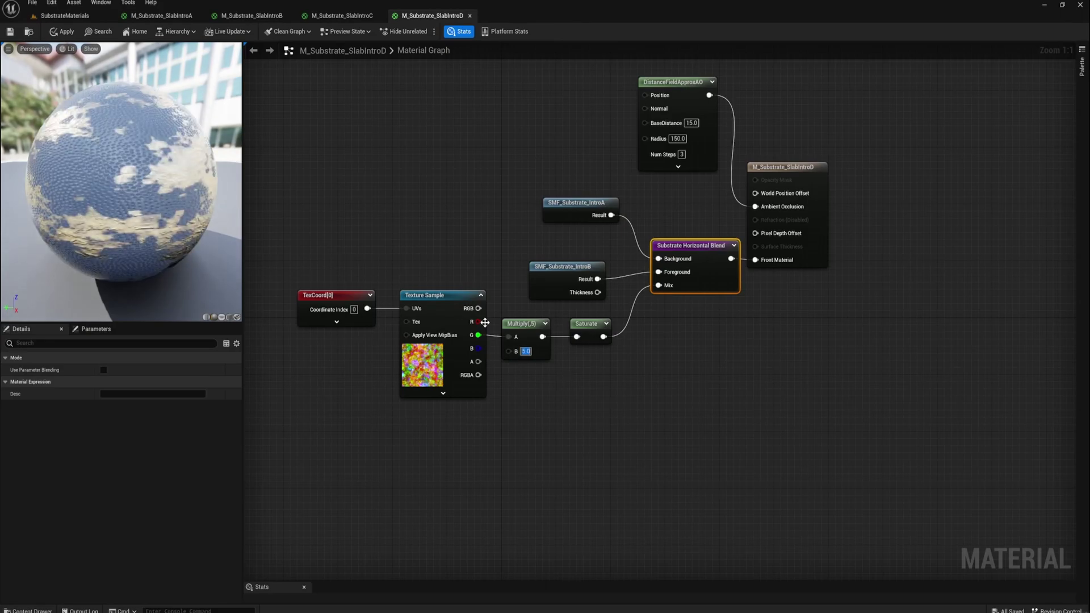
# Compare the M_Substrate_SlabIntroD preview sphere from another angle with the Mix A and B ball in the level
pyautogui.moveTo(120, 208); pyautogui.dragTo(110, 104)
pyautogui.click(67, 15)
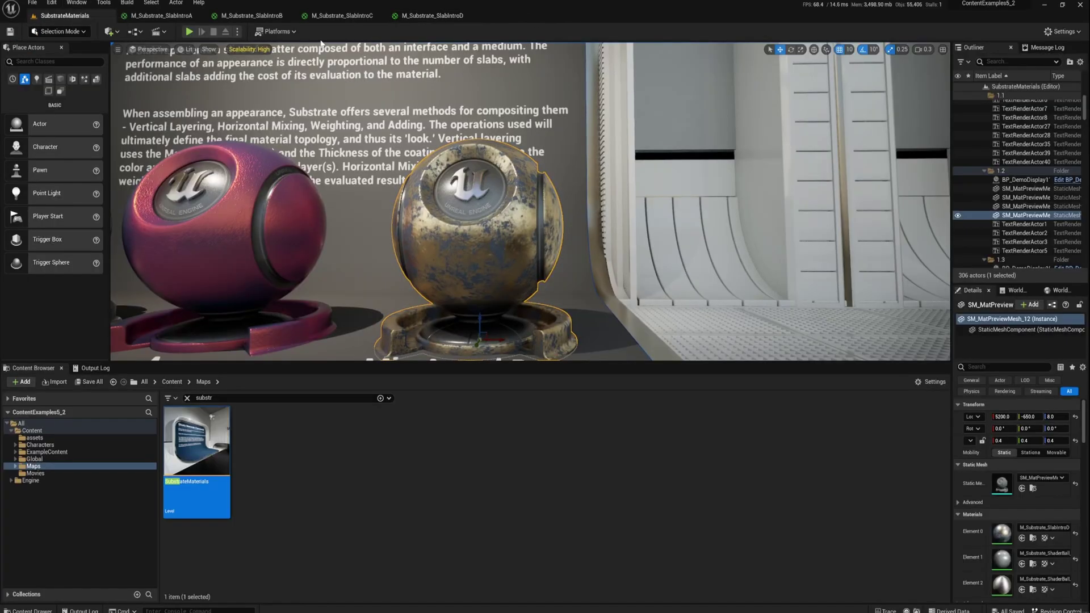
pyautogui.click(418, 17)
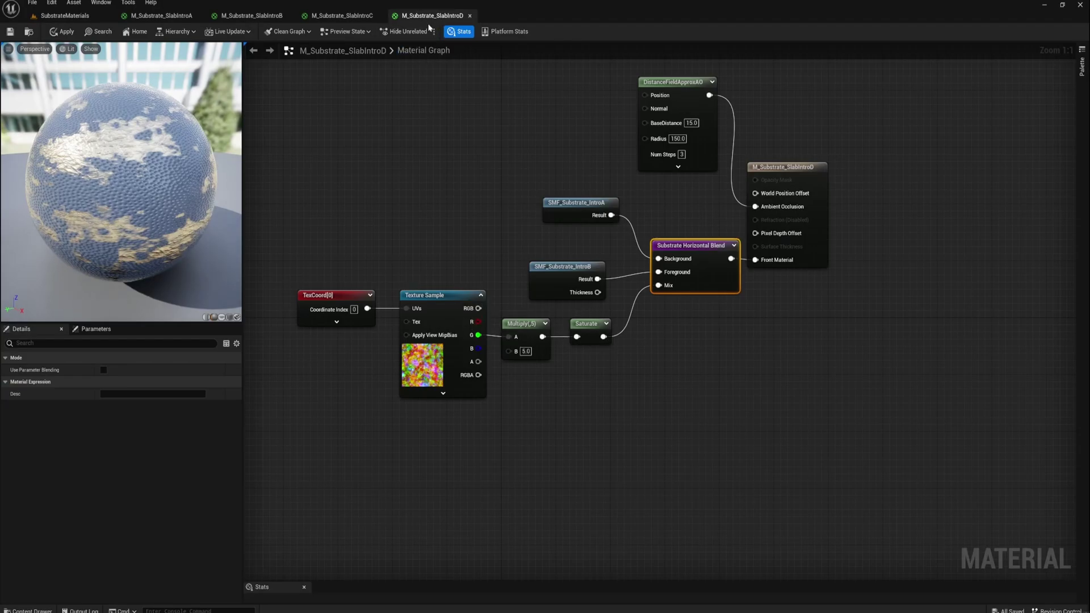
pyautogui.click(87, 16)
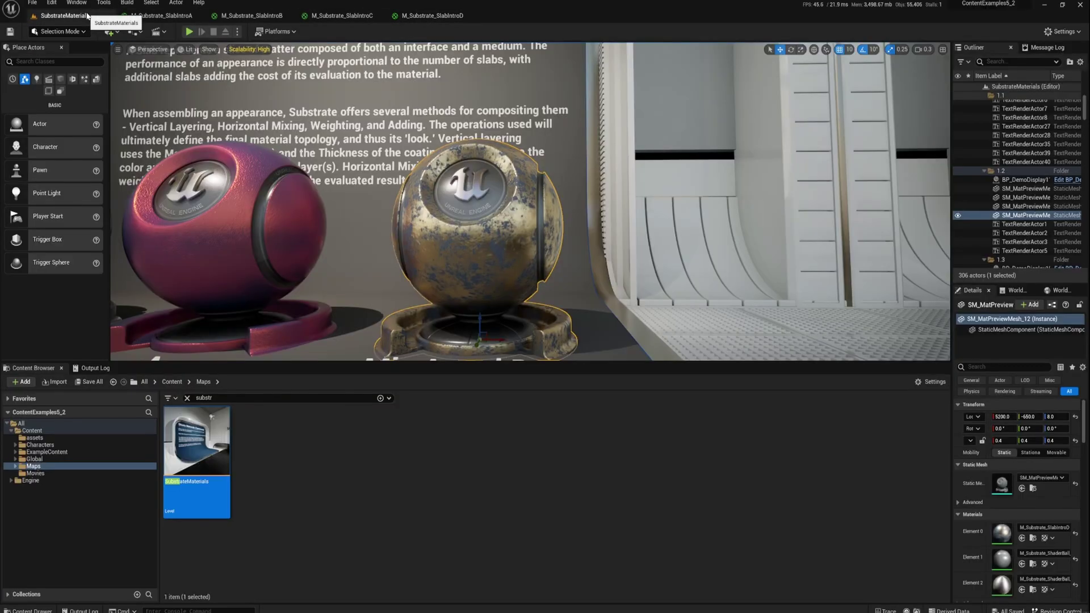
# View the Coverage Weight balls in the level and continue to the iridescence display
pyautogui.moveTo(414, 269); pyautogui.dragTo(384, 273, button='right')
pyautogui.press('s')
pyautogui.press('w')
pyautogui.press('d')
pyautogui.press('w')
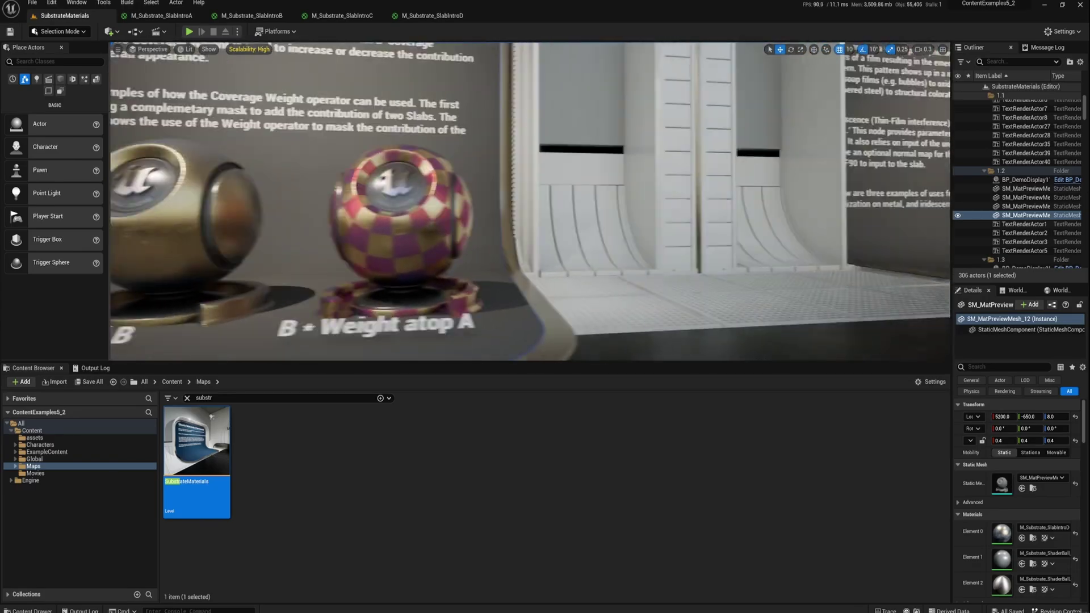
pyautogui.moveTo(389, 274); pyautogui.dragTo(388, 274, button='right')
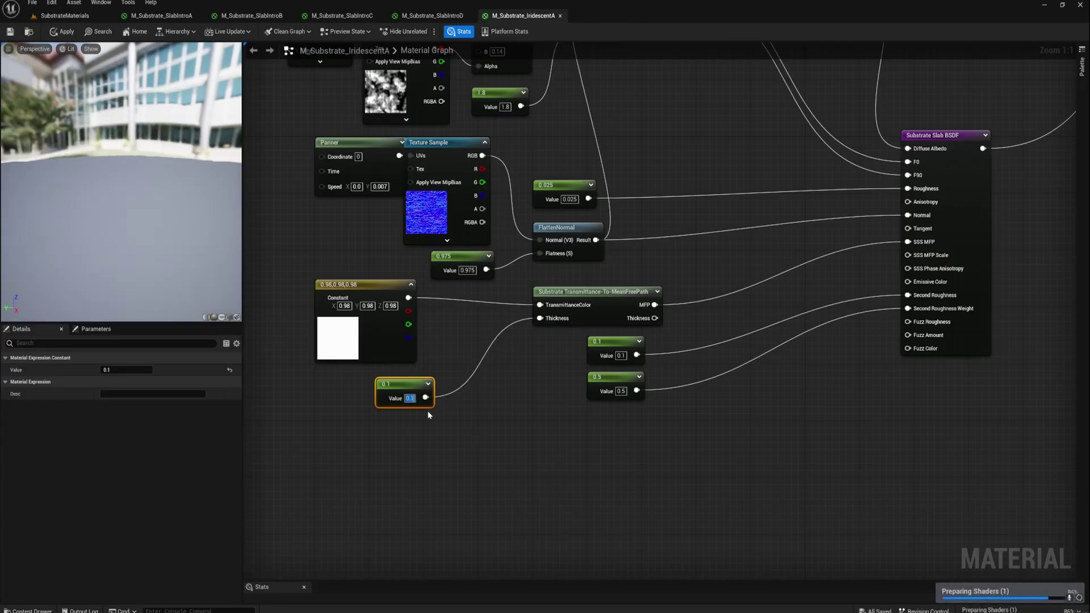
# Set the constant beneath the 0.98 colour node to 10 and connect it to the Substrate Transmittance-To-MeanFreePath node's Thickness input
pyautogui.write('10')
pyautogui.press('Return')
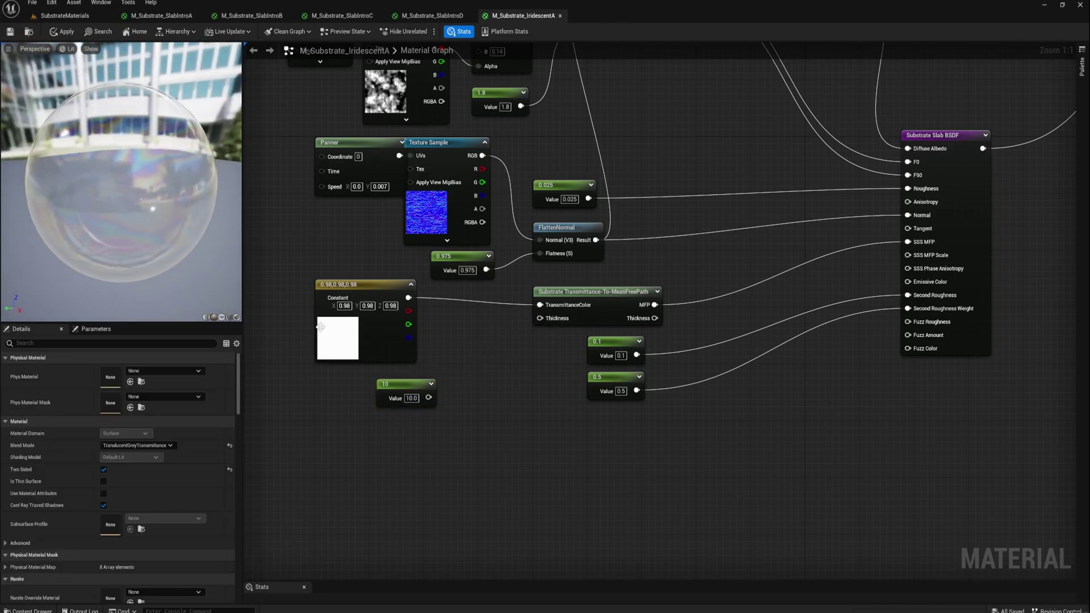
pyautogui.moveTo(428, 397); pyautogui.dragTo(539, 319)
# Try 0.5 and 0.2 for the constant feeding Thickness, and finally set it to 50
pyautogui.click(411, 399)
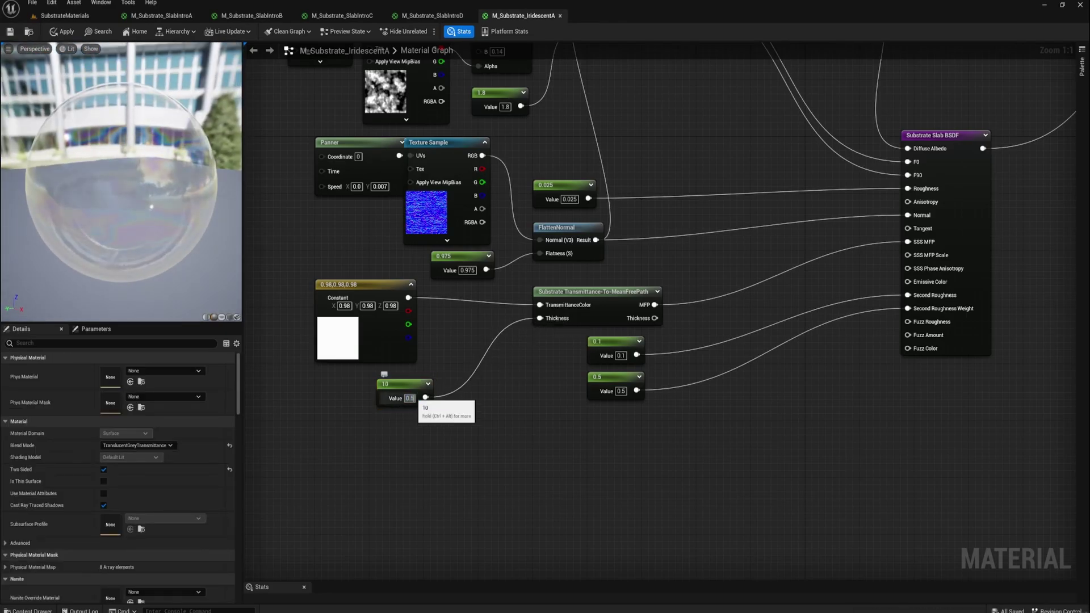
pyautogui.write('0.5')
pyautogui.press('Return')
pyautogui.write('0.2')
pyautogui.press('Return')
pyautogui.write('50')
pyautogui.press('Return')
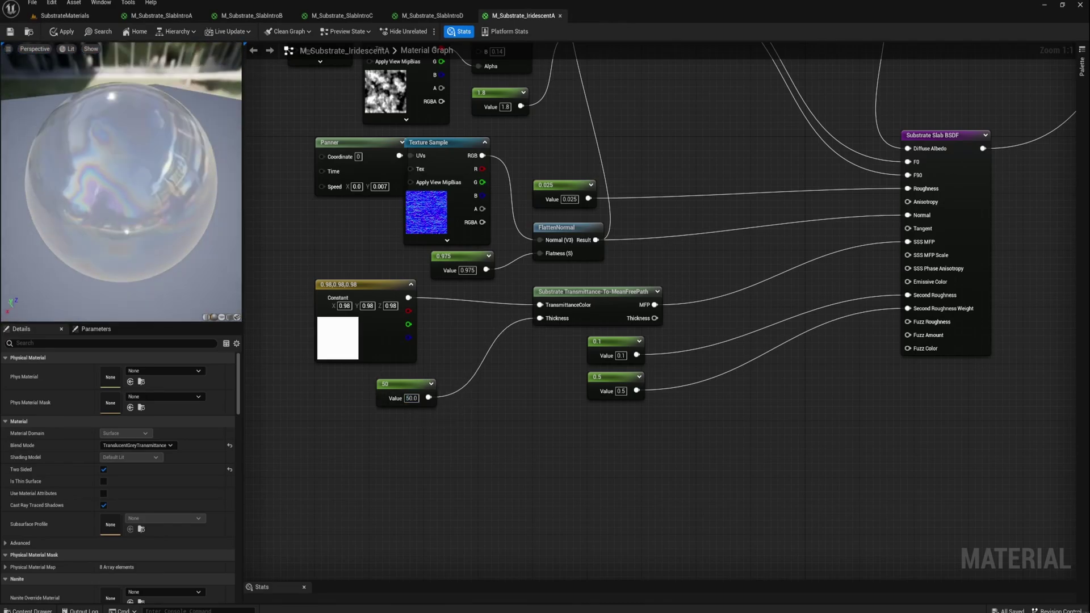
# Inspect the iridescent material preview from other angles and on different preview shapes, then return to the SubstrateMaterials level
pyautogui.moveTo(170, 227); pyautogui.dragTo(215, 319)
pyautogui.click(208, 318)
pyautogui.moveTo(124, 227)
pyautogui.mouseDown()
pyautogui.moveTo(124, 250)
pyautogui.moveTo(125, 241)
pyautogui.mouseUp()
pyautogui.click(214, 318)
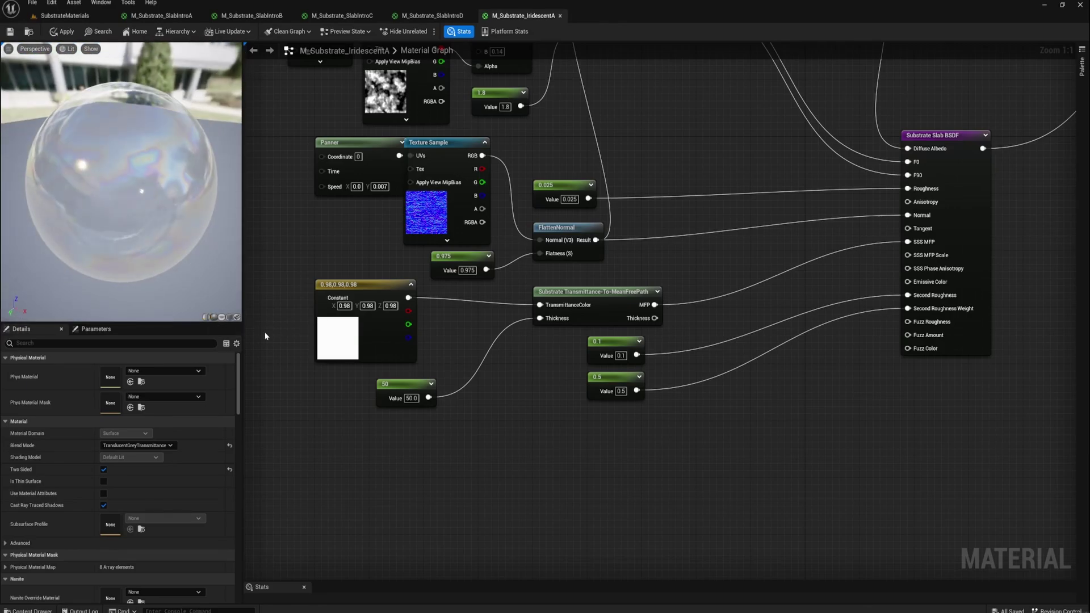
pyautogui.click(65, 16)
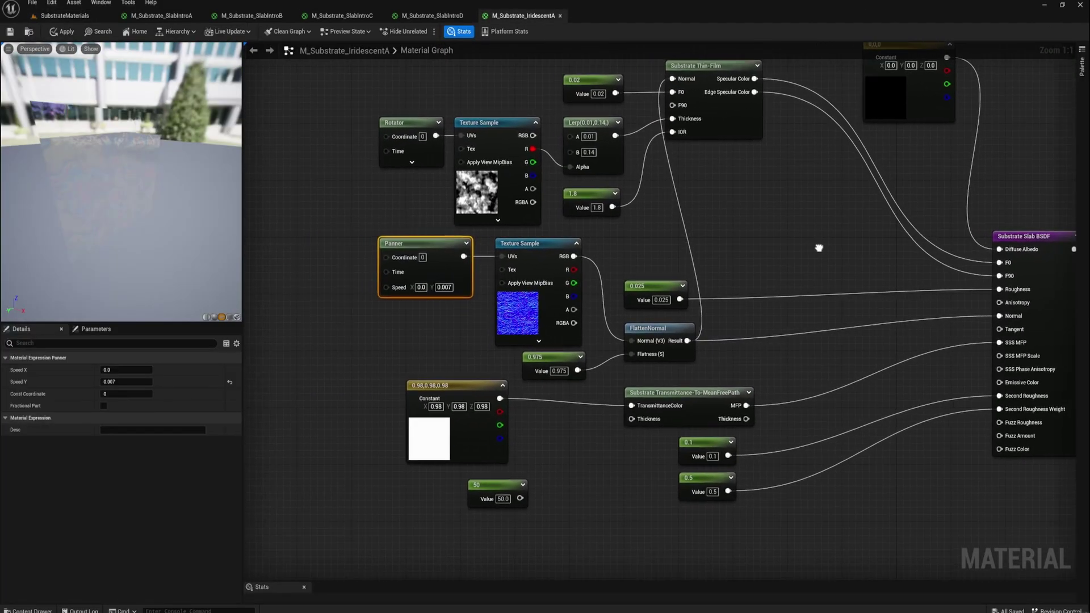
# Add a Time node to the M_Substrate_IridescentA graph and connect it to the Panner's Time input
pyautogui.moveTo(818, 248); pyautogui.dragTo(864, 247, button='right')
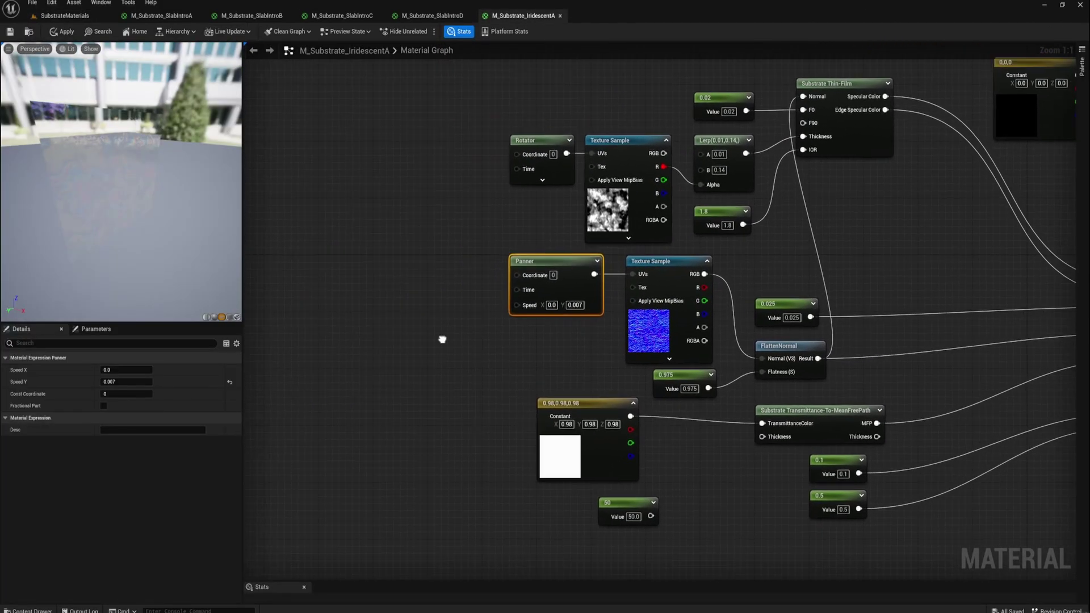
pyautogui.moveTo(442, 339); pyautogui.dragTo(443, 340, button='right')
pyautogui.rightClick(416, 336)
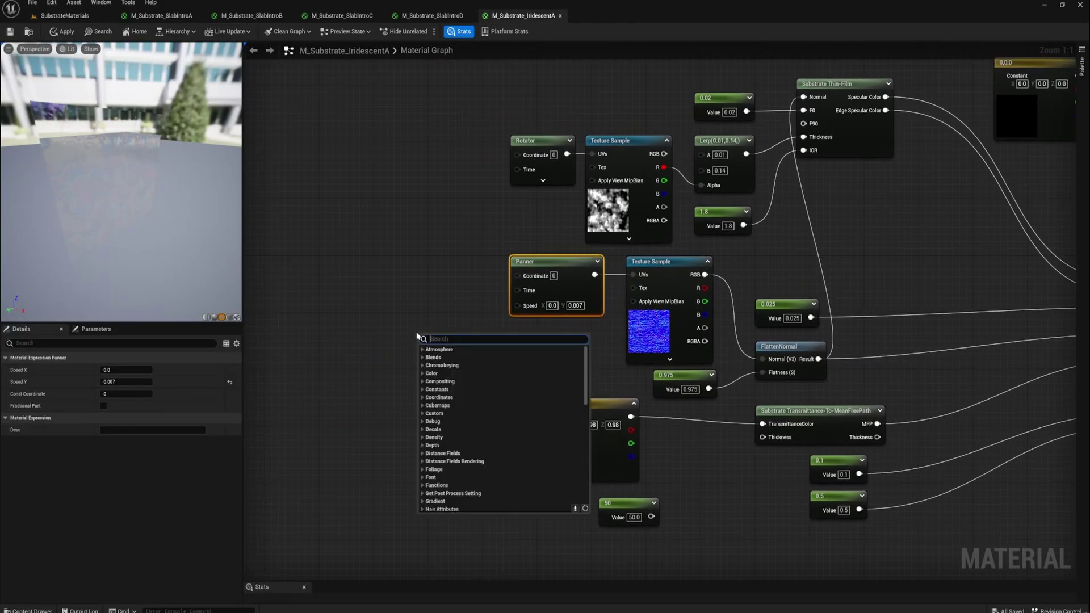
pyautogui.write('time')
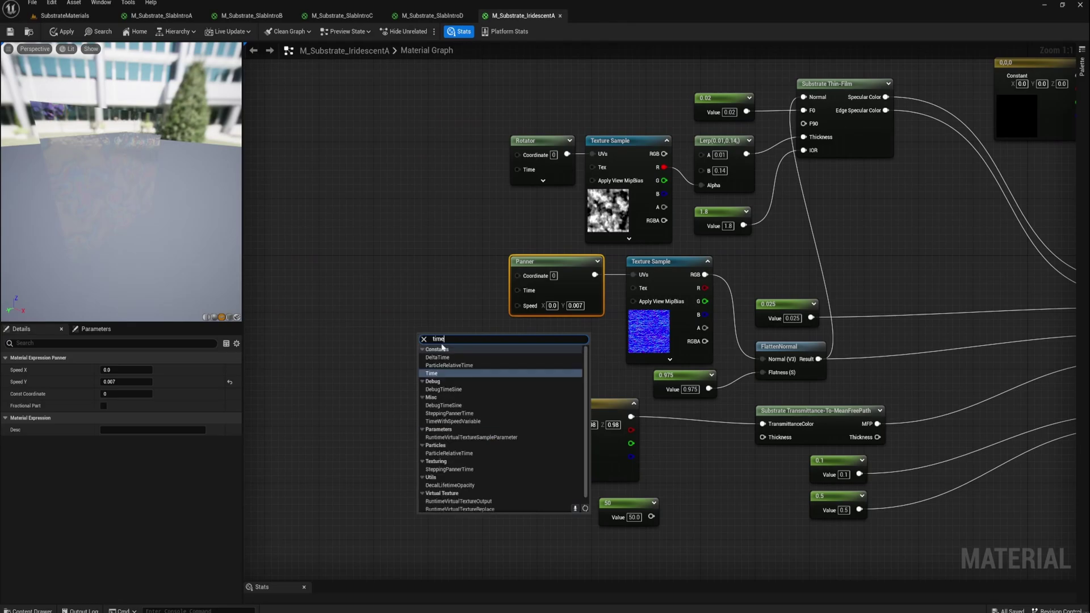
pyautogui.click(443, 374)
pyautogui.moveTo(445, 340); pyautogui.dragTo(513, 291)
pyautogui.moveTo(182, 182); pyautogui.dragTo(136, 164)
# Insert a Multiply node between the Time node and the Panner's Time input
pyautogui.rightClick(418, 362)
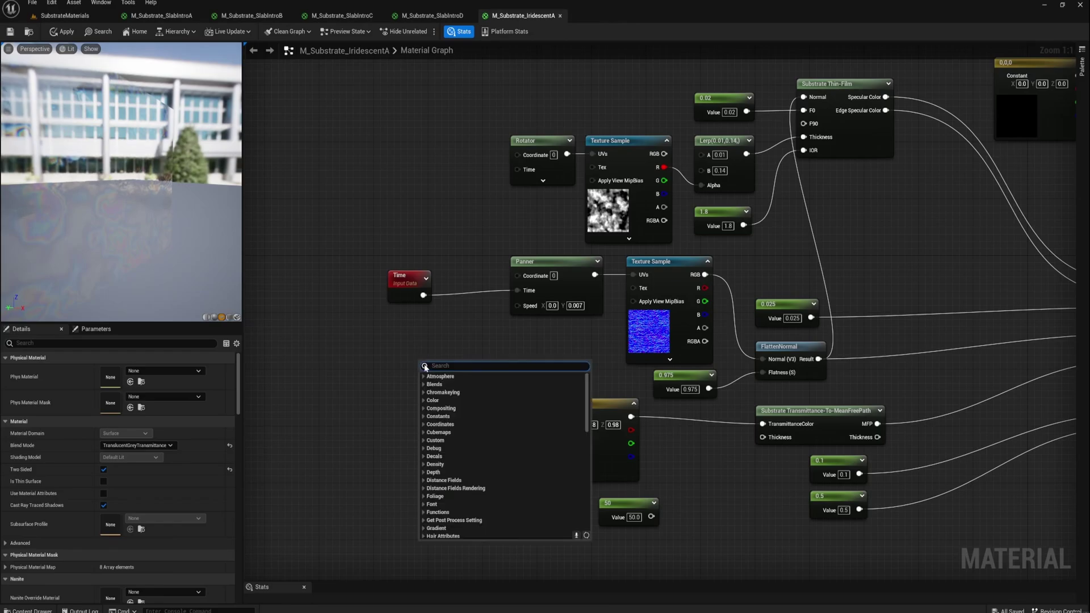
pyautogui.write('multipl')
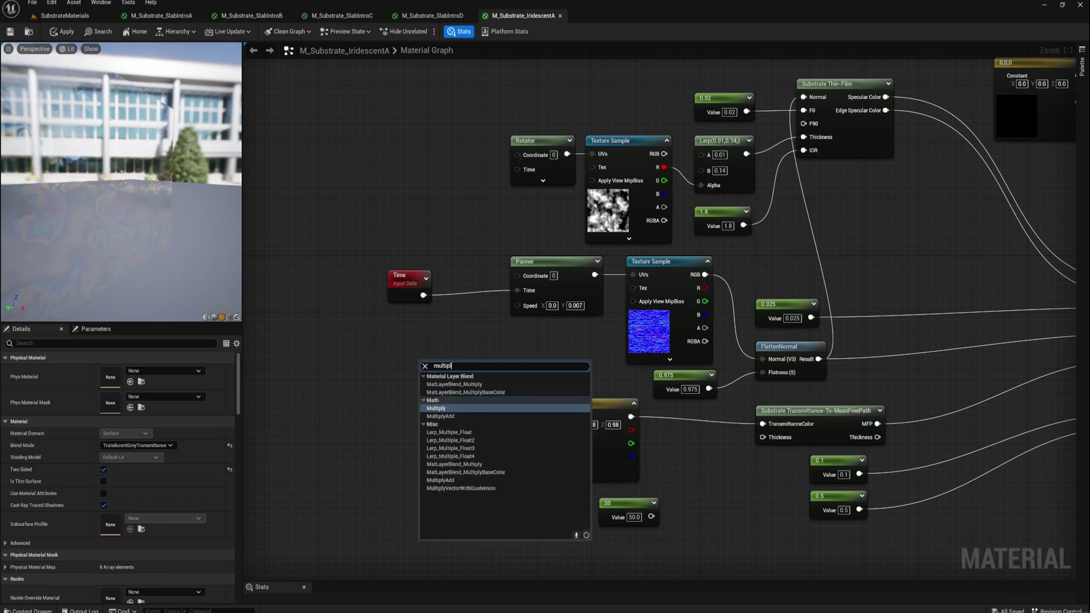
pyautogui.press('Return')
pyautogui.moveTo(449, 368); pyautogui.dragTo(466, 285)
pyautogui.moveTo(397, 282); pyautogui.dragTo(517, 290)
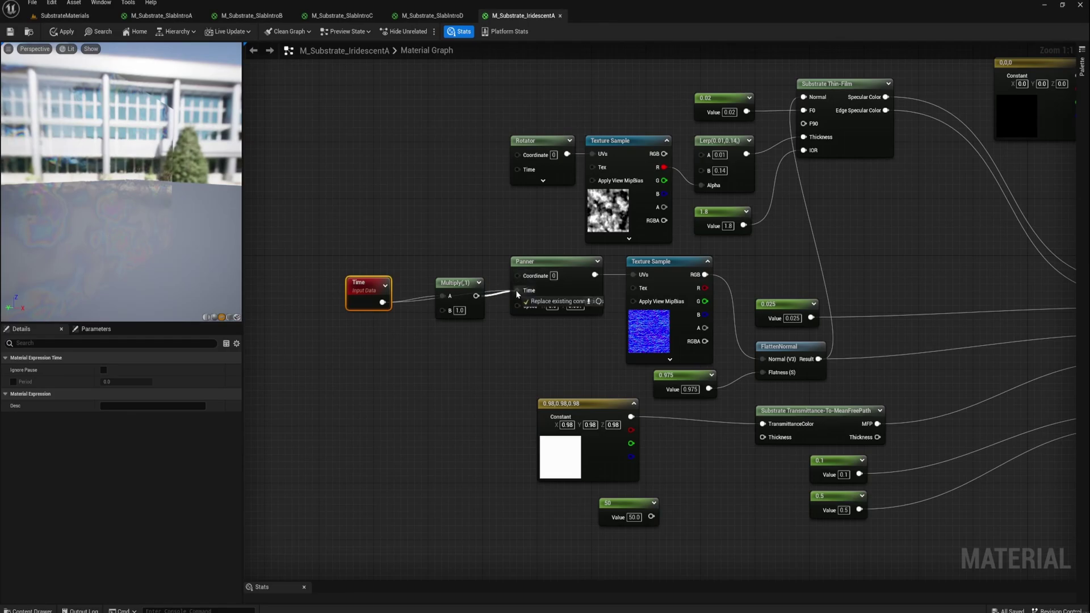
# Set the new Multiply node's B value to 10, save the material and return to the SubstrateMaterials level
pyautogui.click(459, 311)
pyautogui.write('10')
pyautogui.press('Return')
pyautogui.click(10, 31)
pyautogui.click(64, 16)
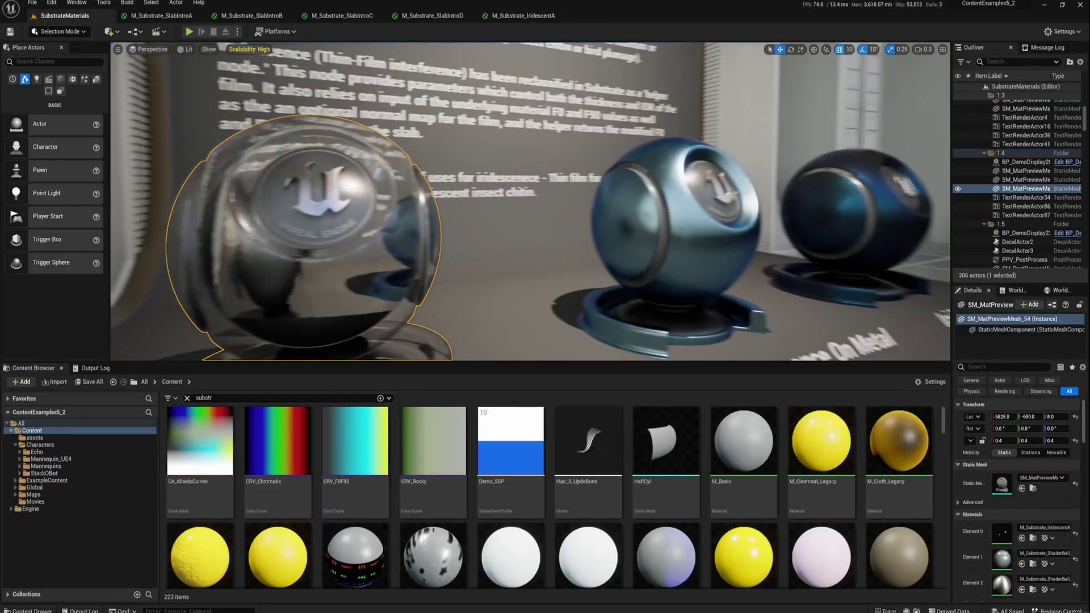
# Examine the transparent bubble ball from several angles in a full-screen viewport and continue to the anodized metal ball
pyautogui.moveTo(482, 198); pyautogui.dragTo(576, 202, button='right')
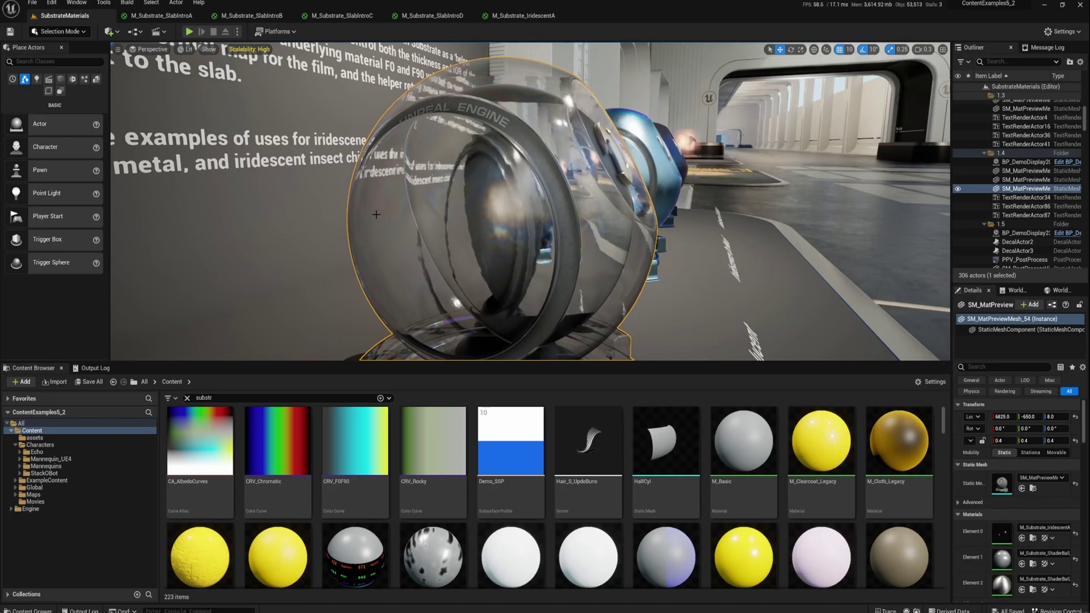
pyautogui.press('F11')
pyautogui.moveTo(422, 324); pyautogui.dragTo(1013, 333, button='right')
pyautogui.press('a')
pyautogui.press('a')
pyautogui.press('a')
pyautogui.press('d')
pyautogui.press('a')
pyautogui.press('s')
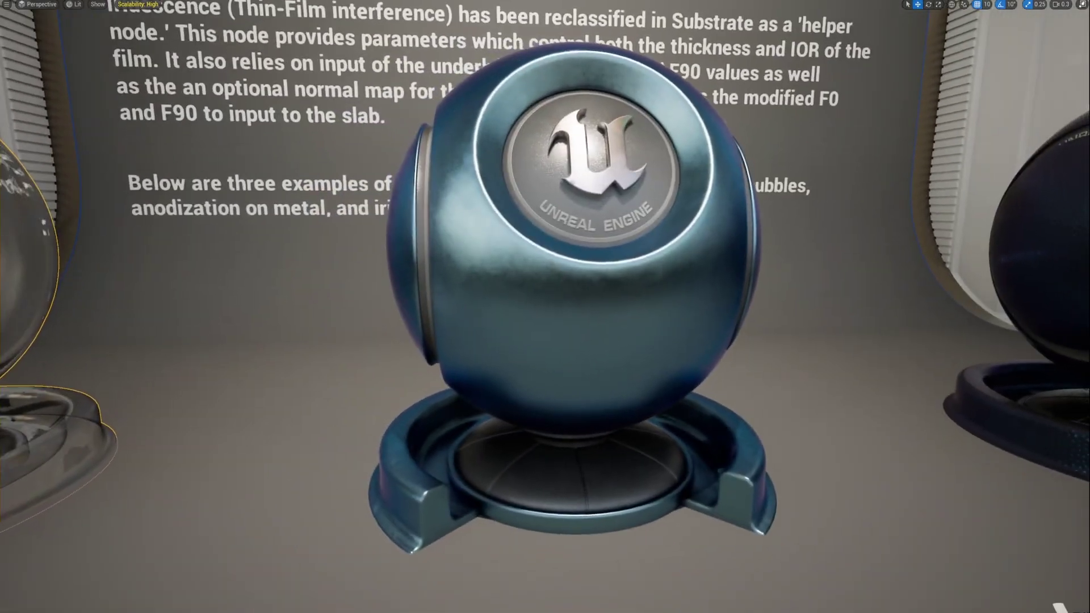
# Examine the anodized metal and insect chitin balls from several angles, select the chitin ball and leave the full-screen viewport
pyautogui.press('a')
pyautogui.moveTo(545, 318); pyautogui.dragTo(533, 368, button='right')
pyautogui.press('d')
pyautogui.press('s')
pyautogui.press('s')
pyautogui.moveTo(545, 318); pyautogui.dragTo(607, 341, button='right')
pyautogui.press('d')
pyautogui.press('w')
pyautogui.press('d')
pyautogui.press('d')
pyautogui.press('a')
pyautogui.moveTo(510, 229); pyautogui.dragTo(494, 227, button='right')
pyautogui.press('s')
pyautogui.click(510, 229)
pyautogui.press('F11')
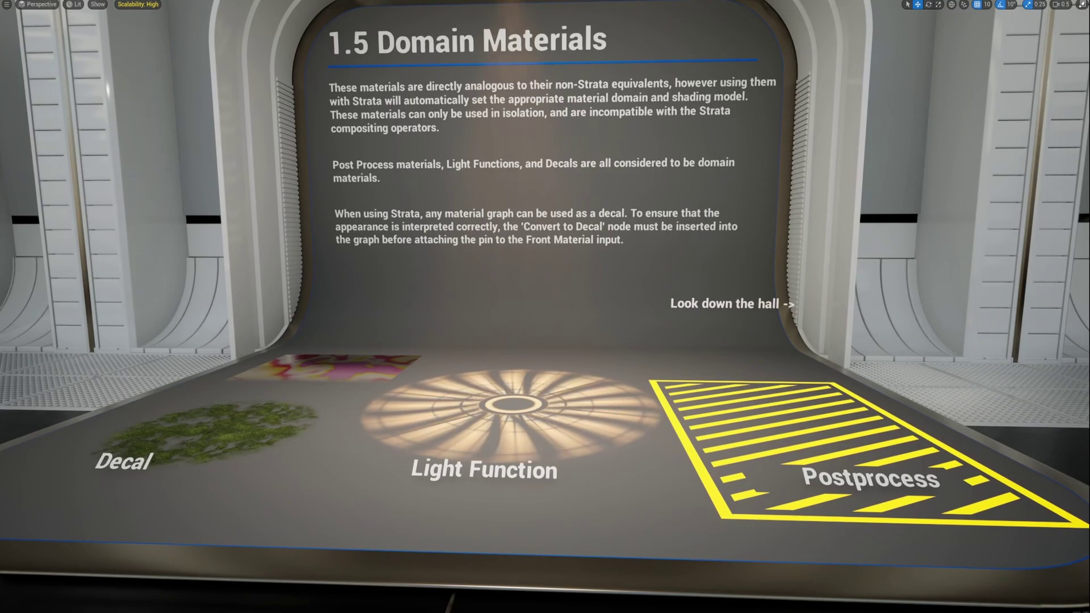
# Select the Light Function display's spotlight, and reposition and expand the Rotator node in its M_Substrate_LightFunction material
pyautogui.click(523, 223)
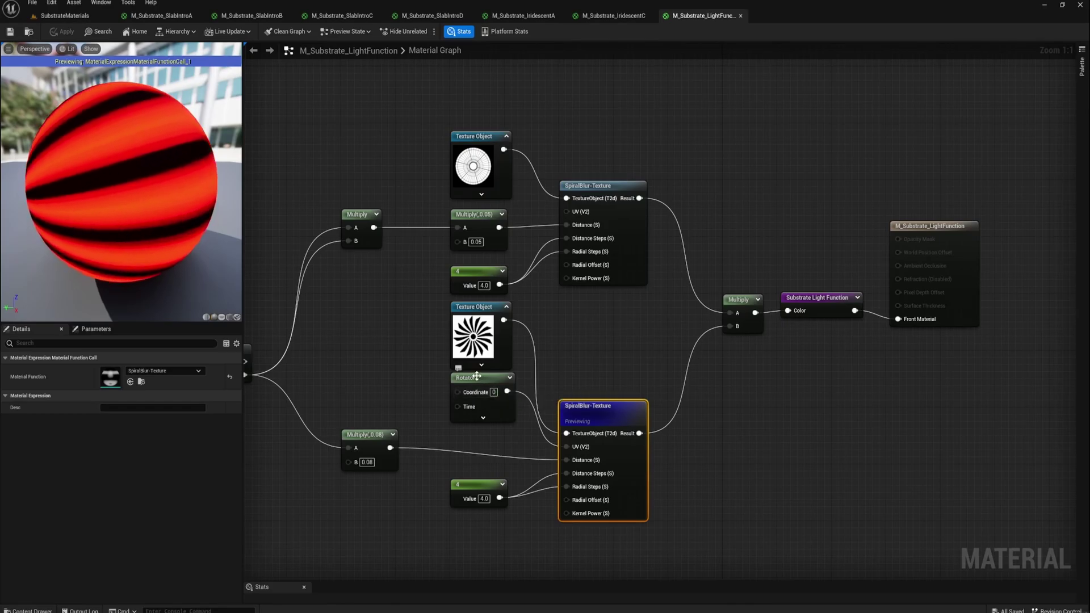
pyautogui.click(477, 375)
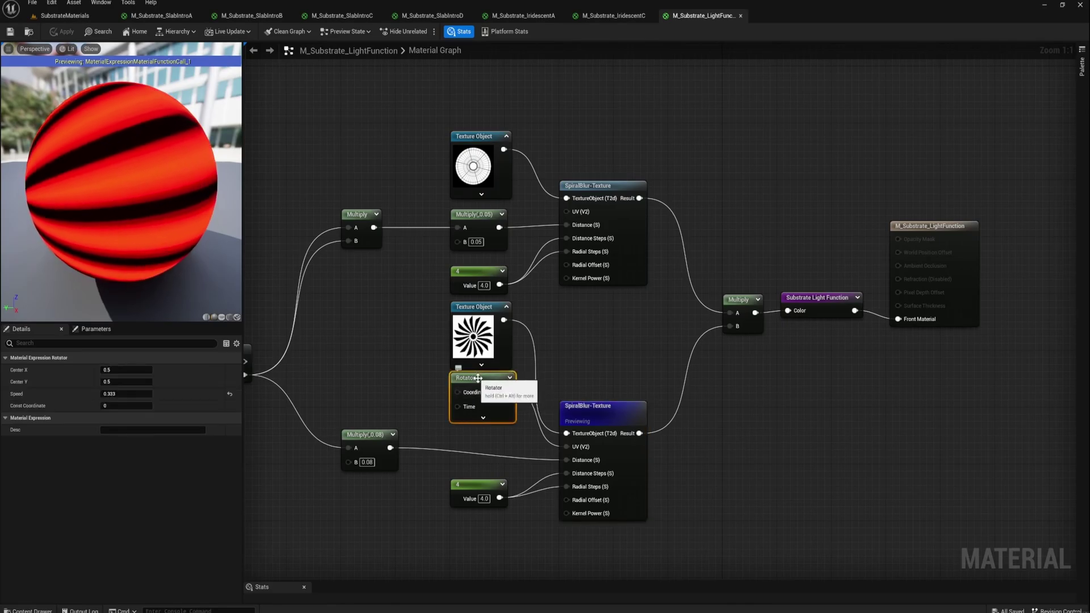
pyautogui.moveTo(477, 376); pyautogui.dragTo(470, 390)
pyautogui.moveTo(403, 392); pyautogui.dragTo(448, 341, button='right')
pyautogui.moveTo(499, 314); pyautogui.dragTo(507, 314)
pyautogui.click(518, 359)
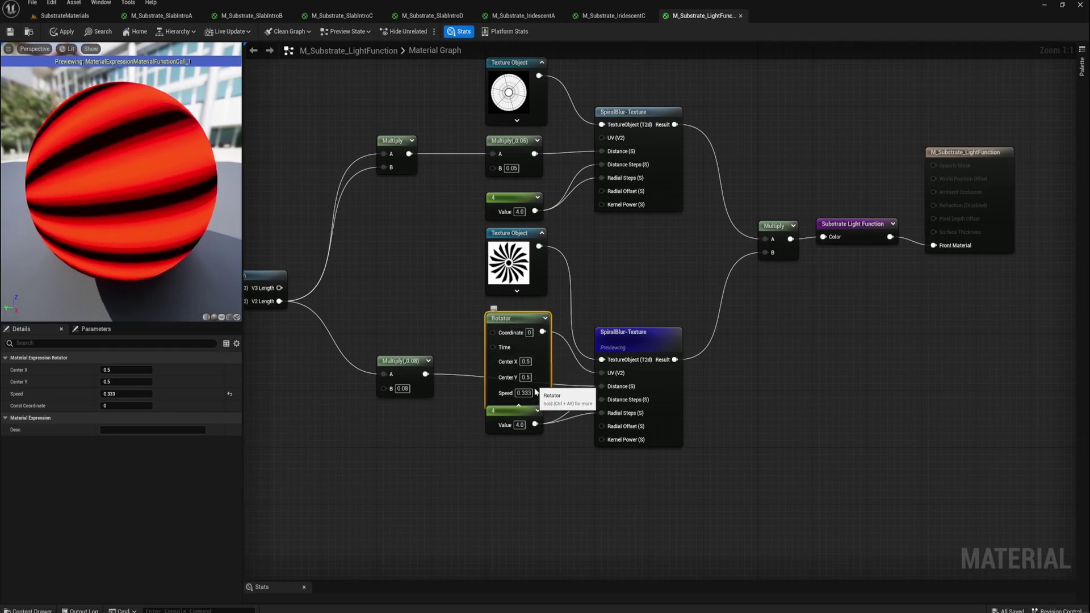
# Set the Rotator's Speed to 0.1, return to the level and frame SpotLight2 in the viewport
pyautogui.click(523, 393)
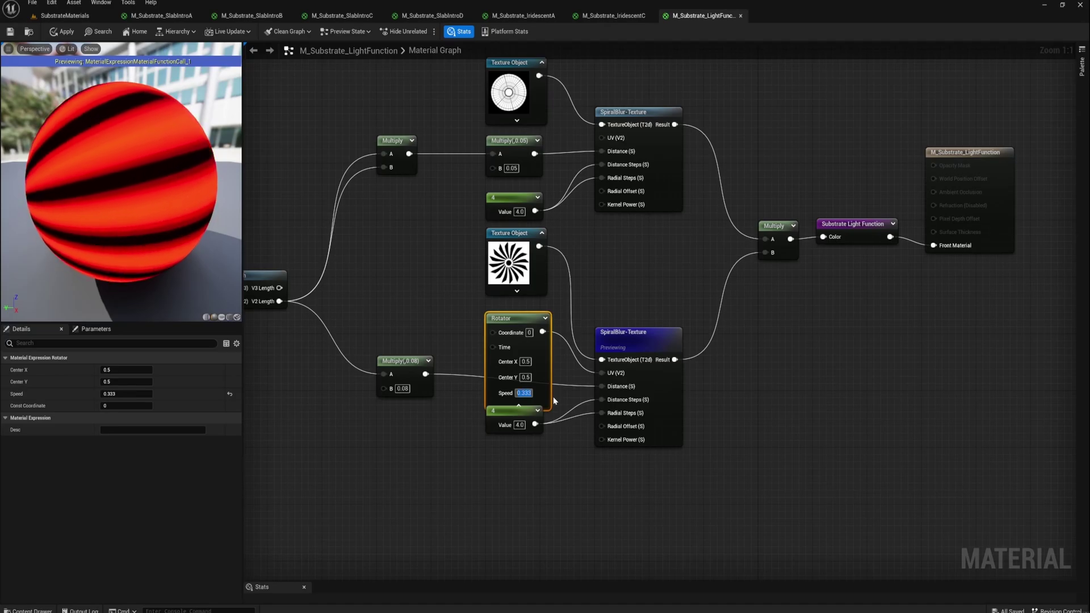
pyautogui.press('Return')
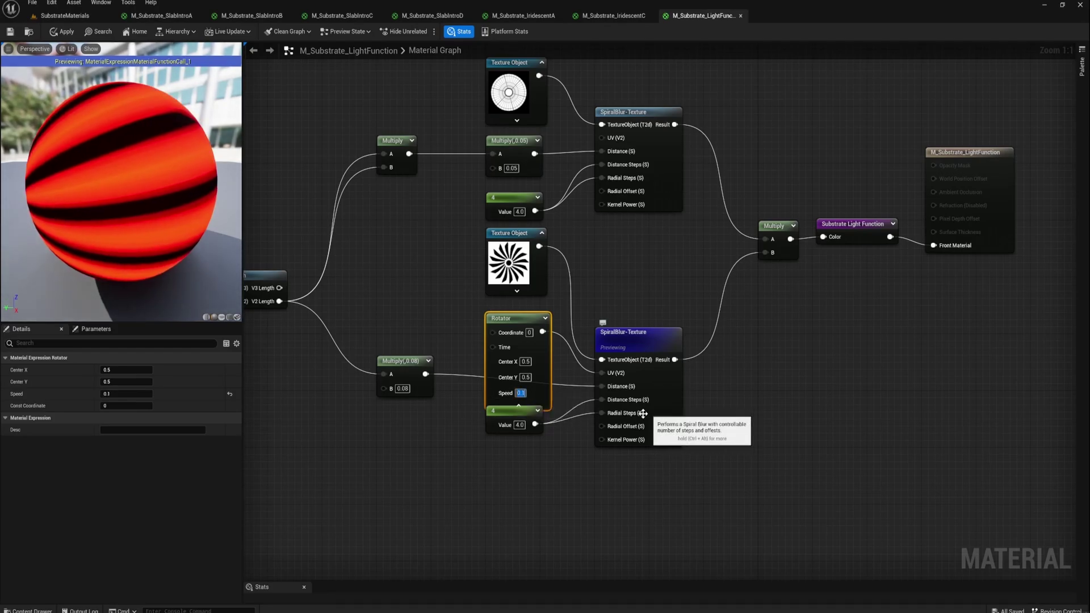
pyautogui.click(65, 15)
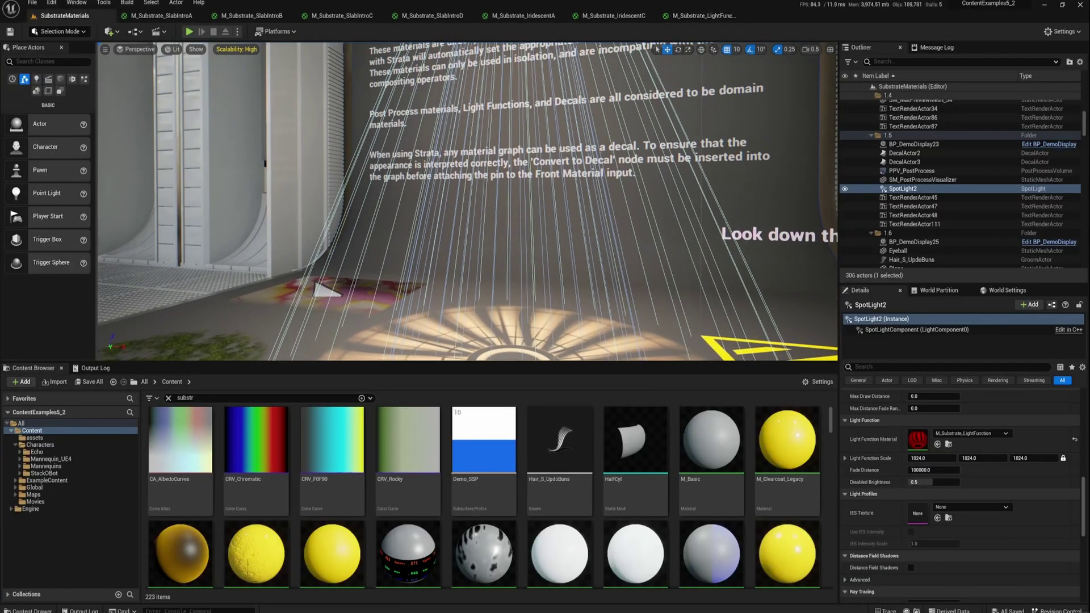
pyautogui.press('f')
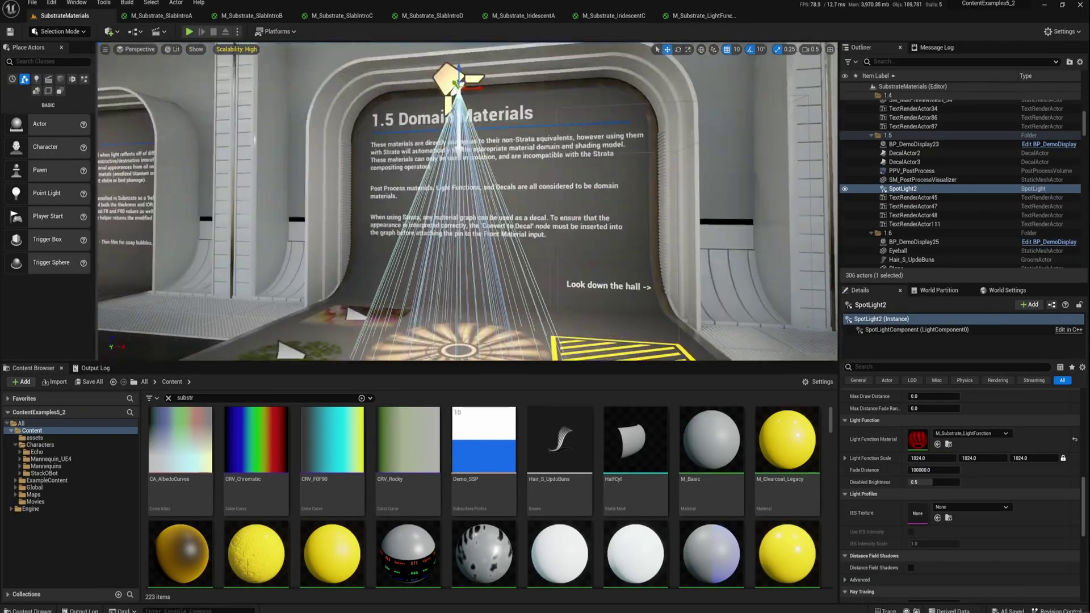
# Examine the level's Domain Materials and Monolithic Material BSDF displays and continue to the Substrate Slab area
pyautogui.moveTo(466, 201); pyautogui.dragTo(689, 210, button='right')
pyautogui.press('d')
pyautogui.press('a')
pyautogui.press('d')
pyautogui.moveTo(565, 209)
pyautogui.mouseDown(button='right')
pyautogui.moveTo(511, 211)
pyautogui.moveTo(569, 206)
pyautogui.moveTo(566, 228)
pyautogui.moveTo(571, 206)
pyautogui.mouseUp(button='right')
pyautogui.press('w')
pyautogui.press('s')
pyautogui.press('s')
pyautogui.press('w')
pyautogui.press('s')
pyautogui.press('w')
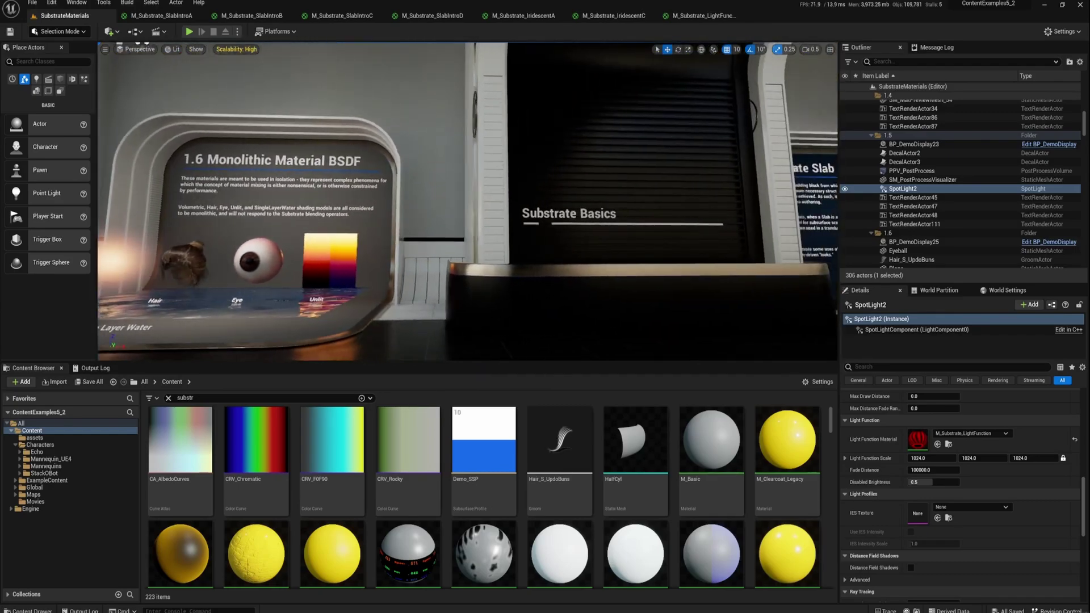
pyautogui.moveTo(433, 235); pyautogui.dragTo(539, 221, button='right')
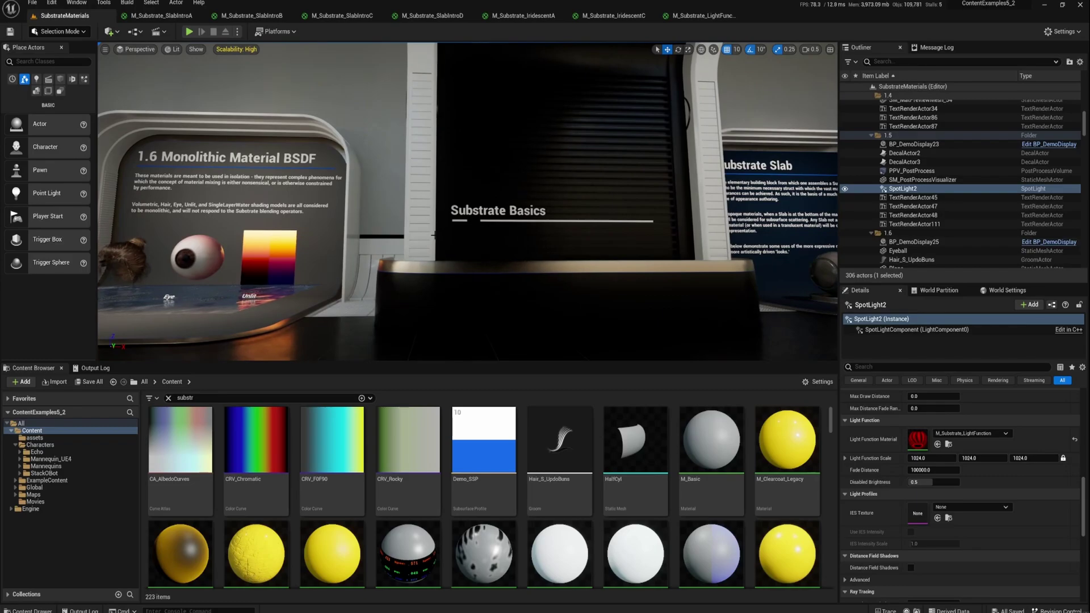
# Tour the Substrate Slab displays in full screen, including the anisotropy balls and the Subsurface Profile for SSS example
pyautogui.press('F11')
pyautogui.press('w')
pyautogui.press('w')
pyautogui.moveTo(476, 235); pyautogui.dragTo(403, 258, button='right')
pyautogui.press('w')
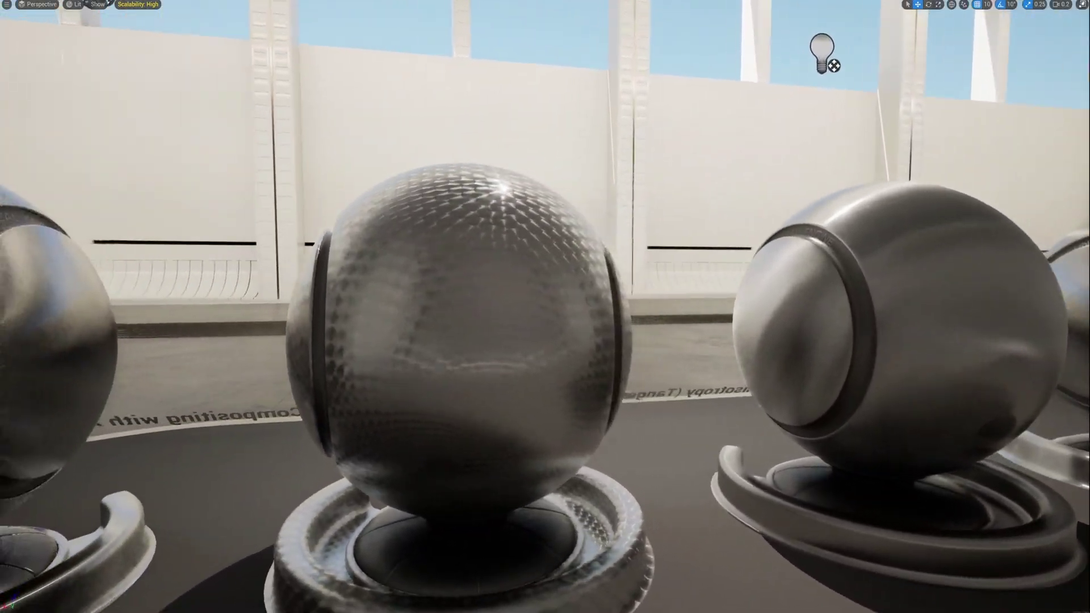
pyautogui.press('d')
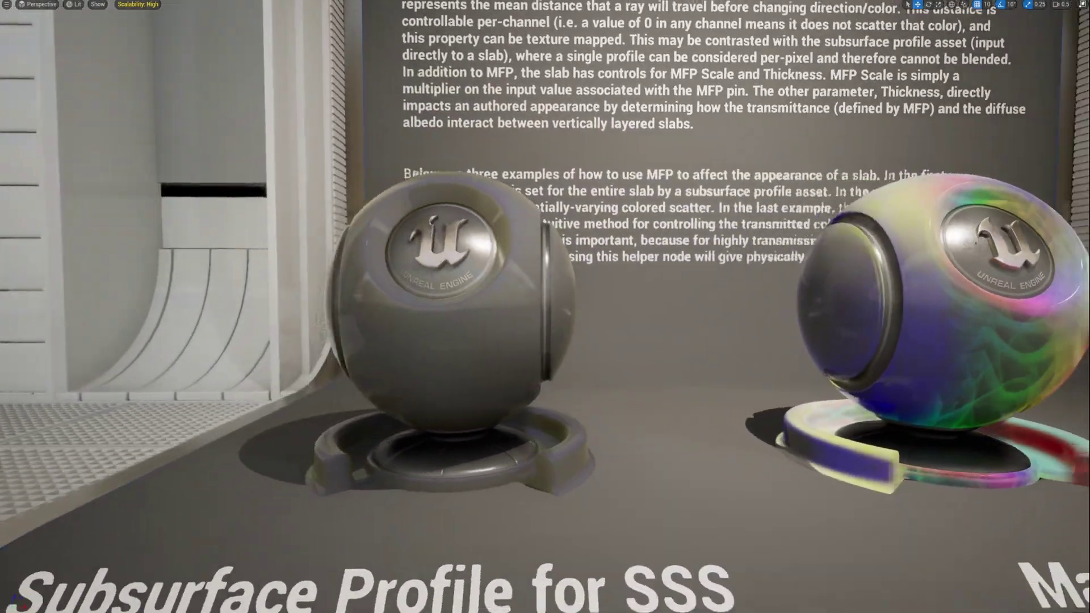
pyautogui.moveTo(544, 306); pyautogui.dragTo(618, 304, button='right')
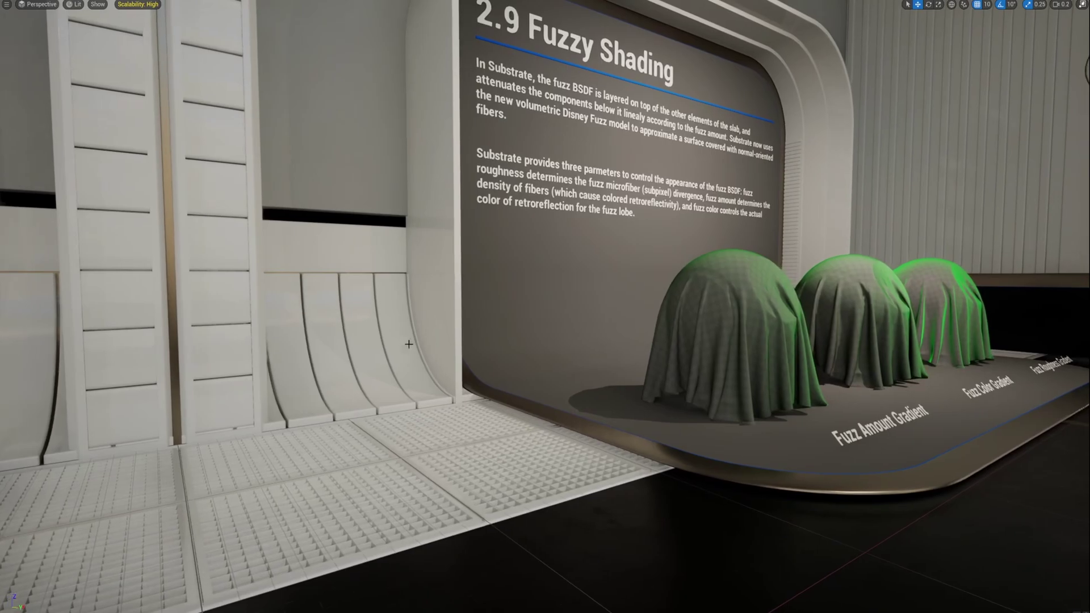
# Examine the 2.9 Fuzzy Shading display's cloths for the Fuzz Amount, Fuzz Color and Fuzz Roughness gradients
pyautogui.moveTo(408, 344); pyautogui.dragTo(283, 346, button='right')
pyautogui.scroll(3, 408, 344)
pyautogui.scroll(-3, 283, 351)
pyautogui.moveTo(448, 339); pyautogui.dragTo(446, 267, button='right')
pyautogui.moveTo(448, 339); pyautogui.dragTo(448, 339, button='right')
pyautogui.moveTo(381, 339); pyautogui.dragTo(400, 315, button='right')
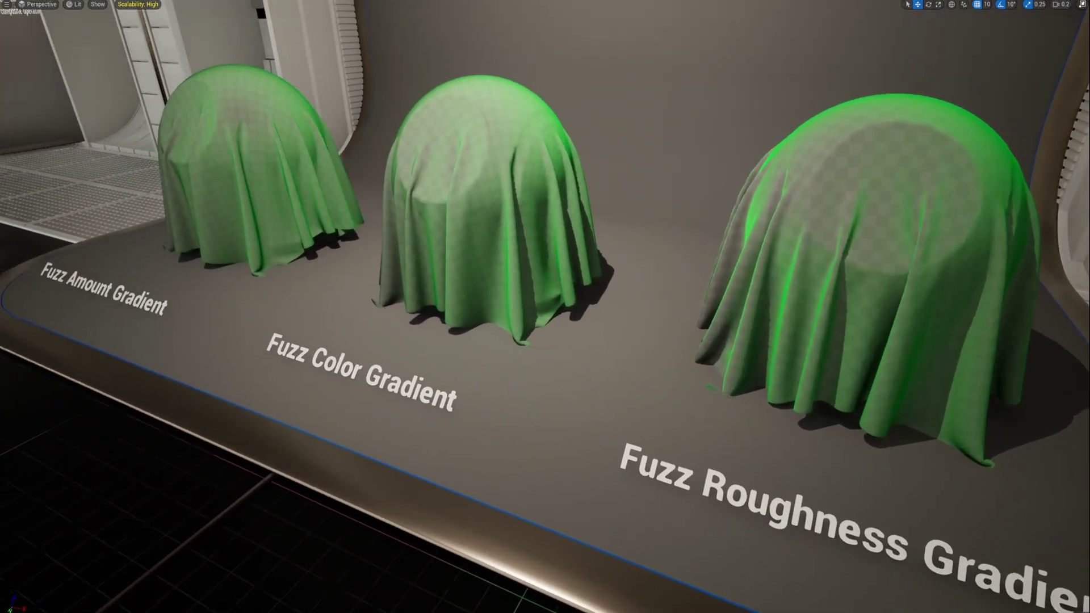
pyautogui.moveTo(400, 315); pyautogui.dragTo(400, 316, button='right')
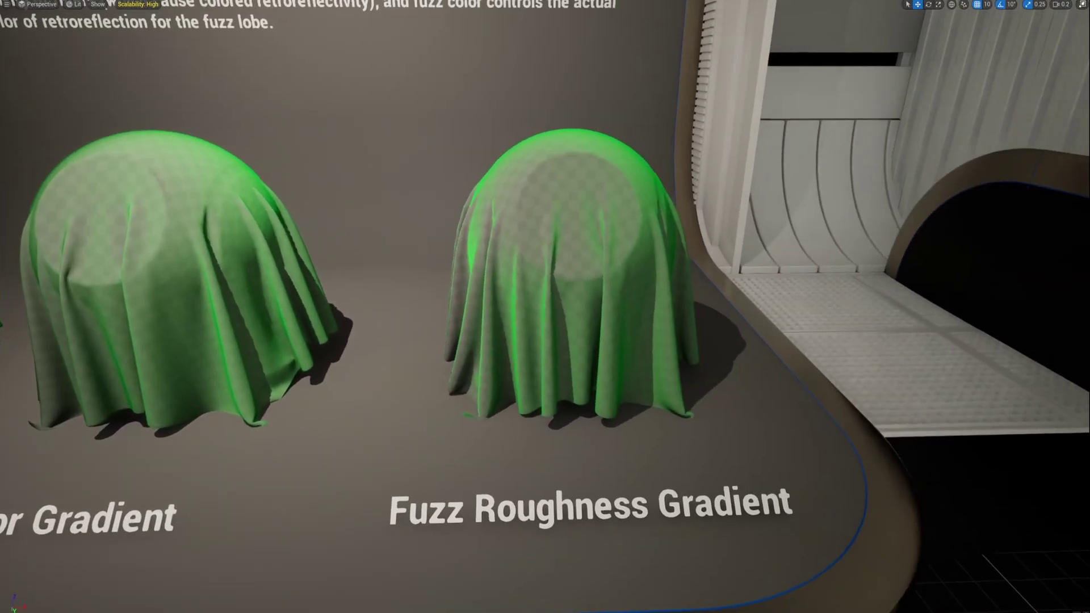
pyautogui.moveTo(400, 316); pyautogui.dragTo(399, 316, button='right')
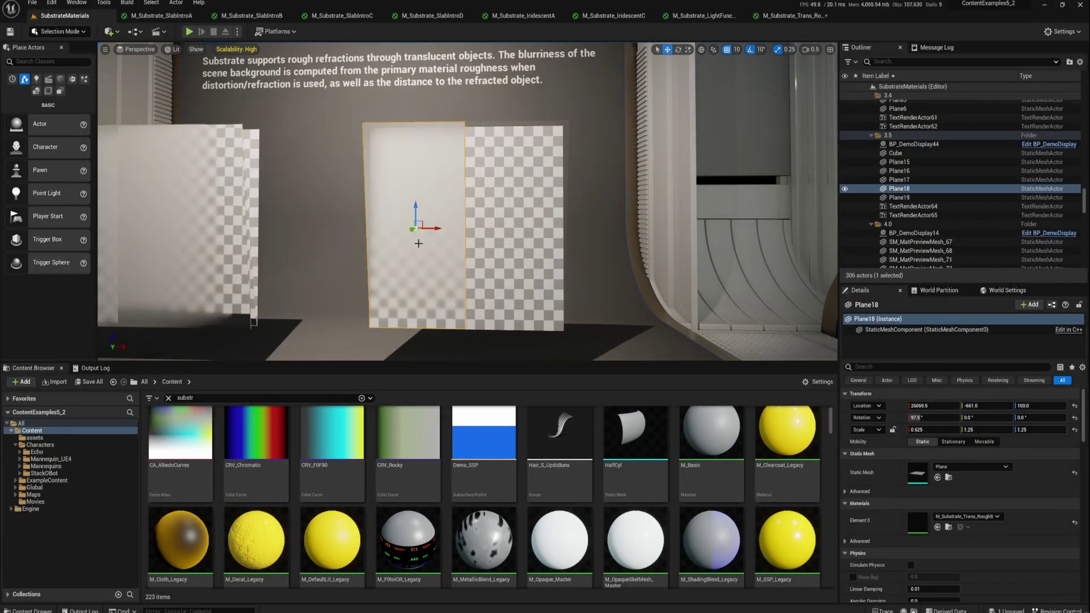
# Inspect the rough refraction display's translucent planes in front of the checkered boards from different angles
pyautogui.moveTo(418, 244); pyautogui.dragTo(419, 242, button='right')
pyautogui.moveTo(484, 259); pyautogui.dragTo(484, 259, button='right')
pyautogui.click(593, 244)
pyautogui.moveTo(593, 244); pyautogui.dragTo(589, 259, button='right')
# Show the GPU statistics with the stat gpu command in full screen and view the Material Mix and Parameter Mix balls
pyautogui.press('F11')
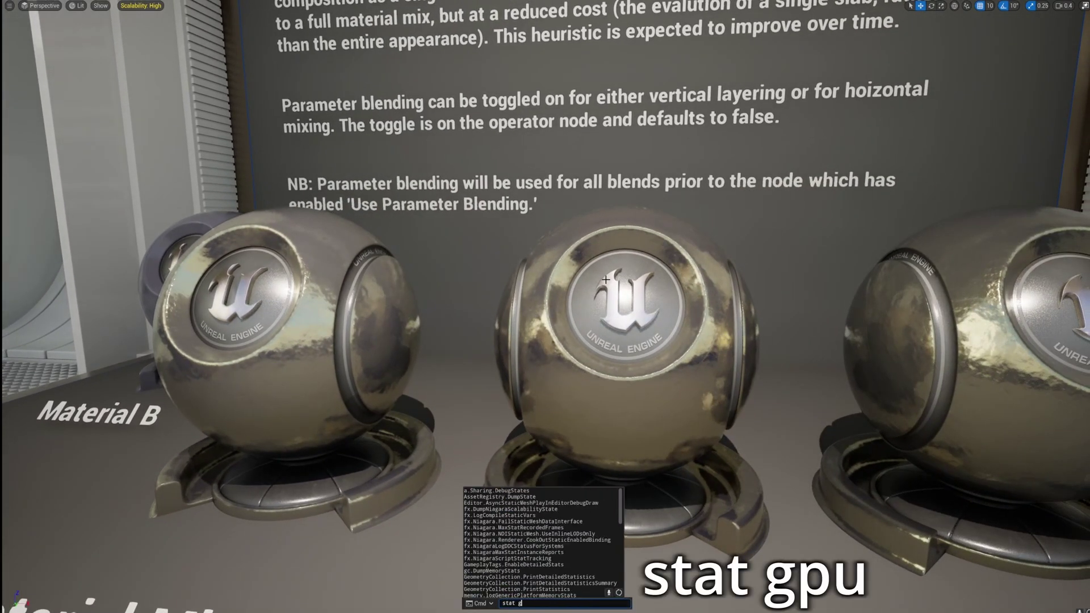
pyautogui.press('Return')
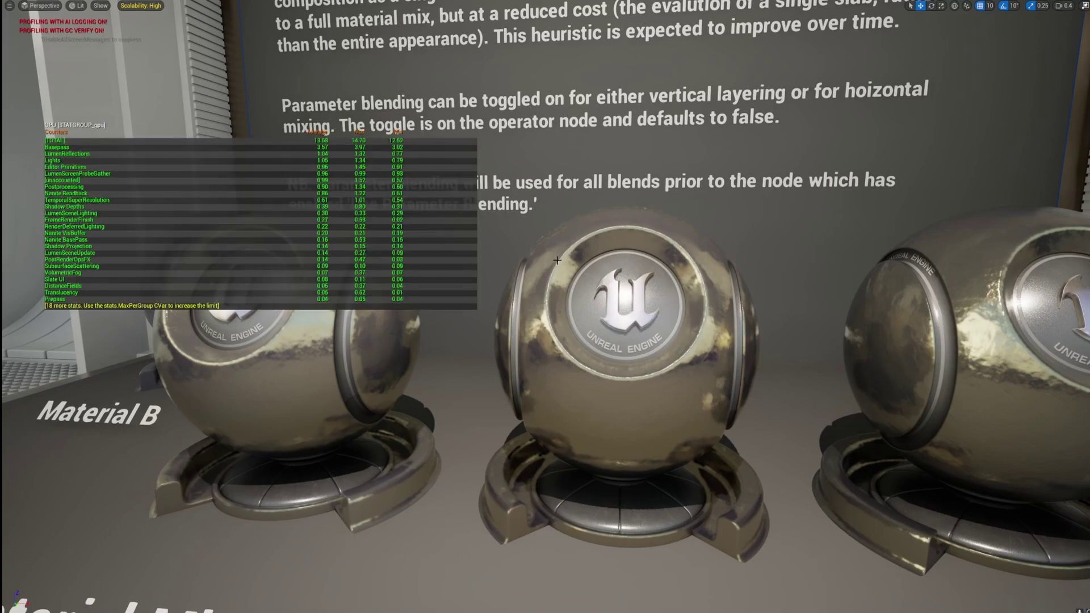
pyautogui.moveTo(529, 276); pyautogui.dragTo(529, 276, button='right')
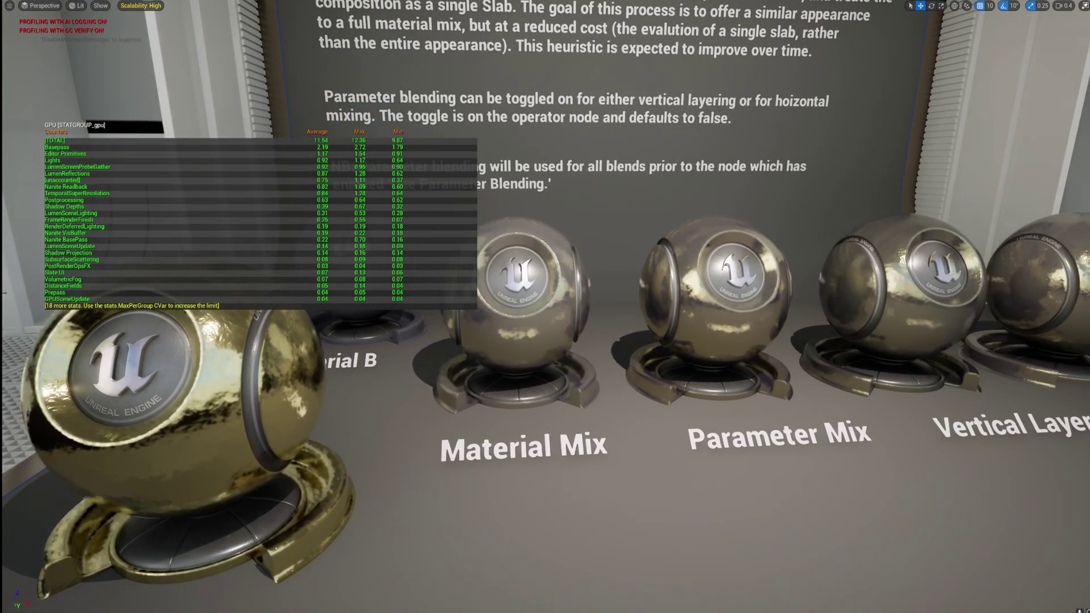
# Turn off the GPU statistics with stat gpu and view the Vertical Layer and Parameter Layer balls
pyautogui.press('d')
pyautogui.moveTo(529, 275); pyautogui.dragTo(552, 272, button='right')
pyautogui.press('`')
pyautogui.press('Up')
pyautogui.press('Return')
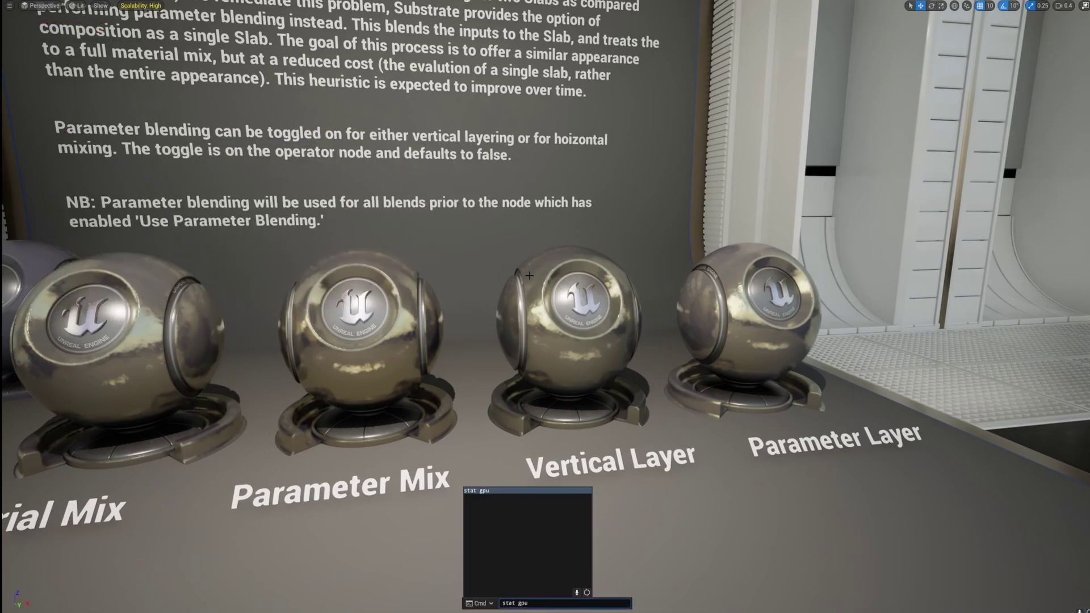
pyautogui.press('Return')
pyautogui.moveTo(529, 276); pyautogui.dragTo(536, 239, button='right')
pyautogui.press('d')
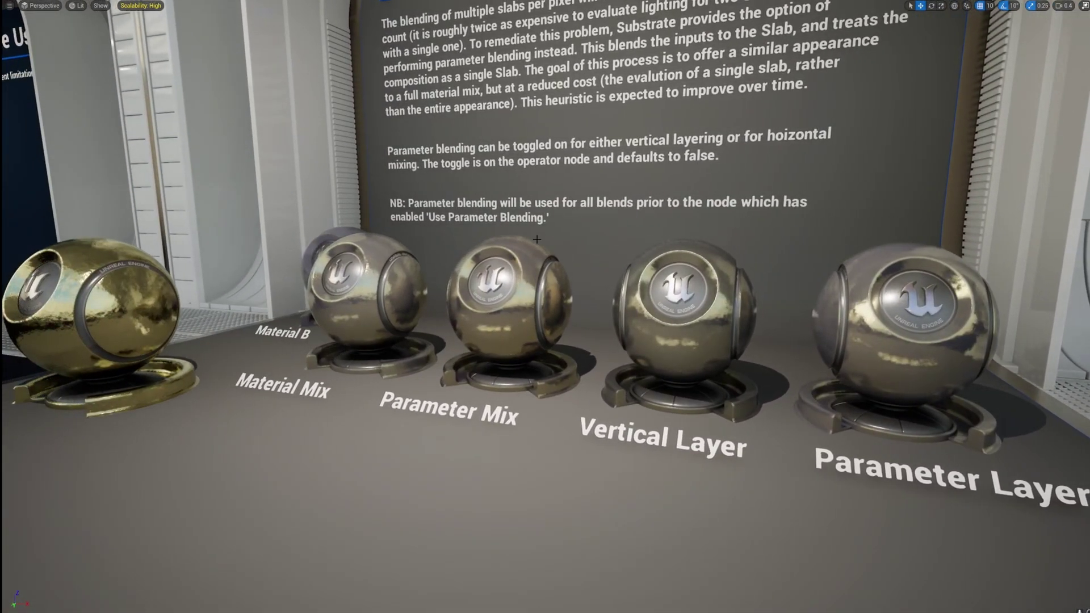
# Leave full screen and switch the viewport to the Substrate Material Properties visualization
pyautogui.press('F11')
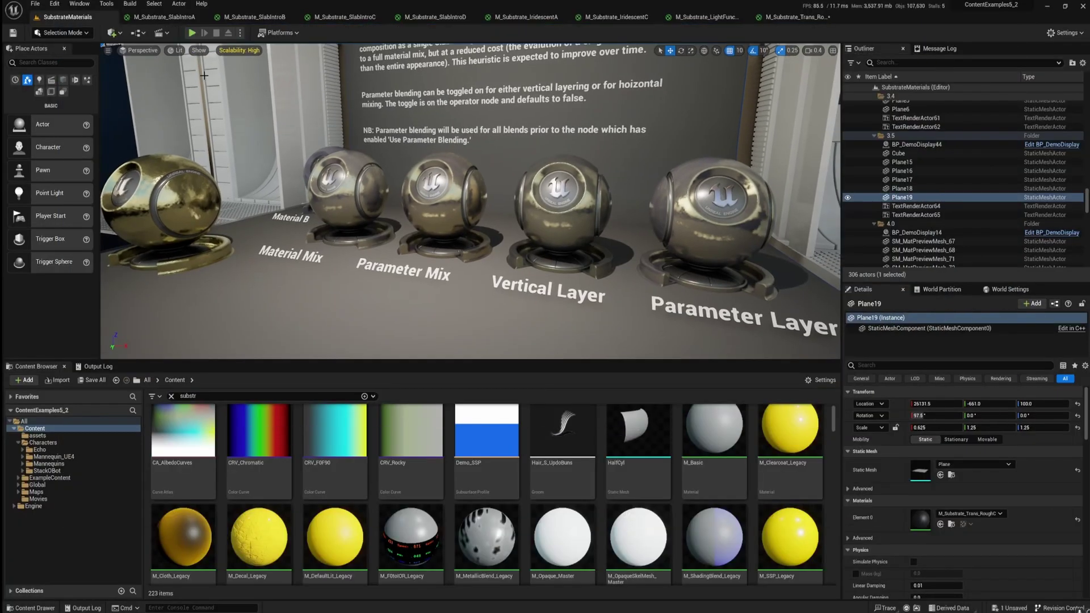
pyautogui.click(178, 52)
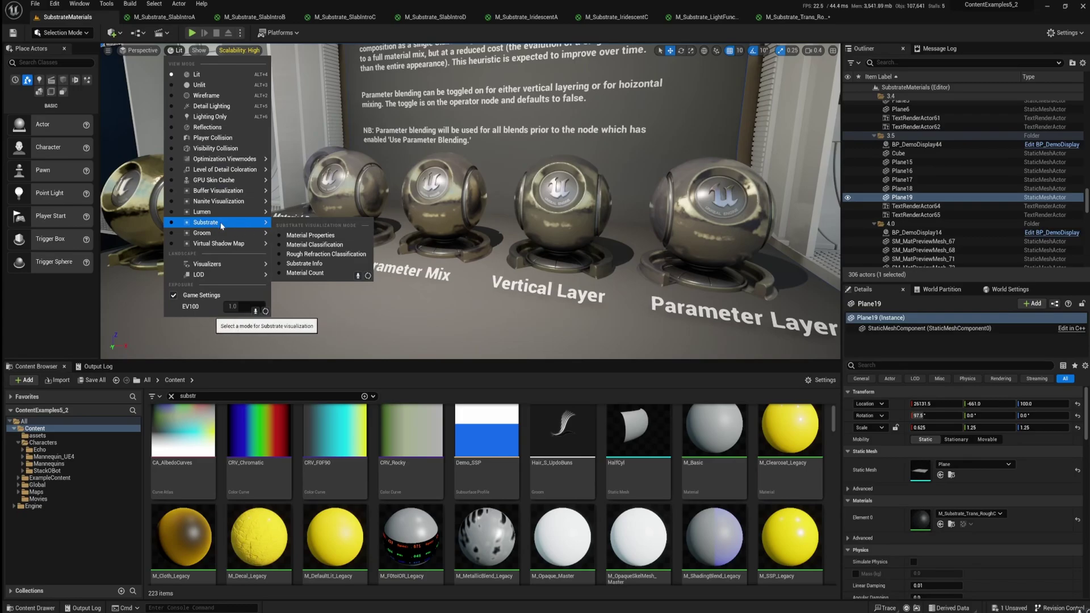
pyautogui.click(318, 235)
pyautogui.press('f')
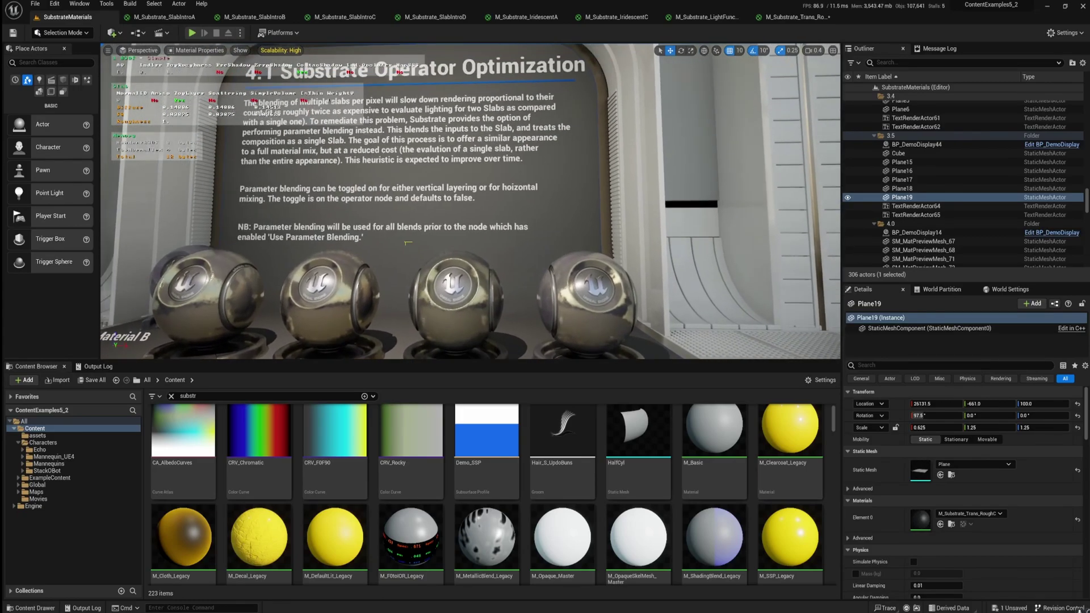
# Move close to the sparkling opal ball and inspect its slab properties at different points
pyautogui.press('w')
pyautogui.moveTo(408, 243); pyautogui.dragTo(404, 242, button='right')
pyautogui.press('w')
pyautogui.scroll(1, 404, 243)
pyautogui.press('w')
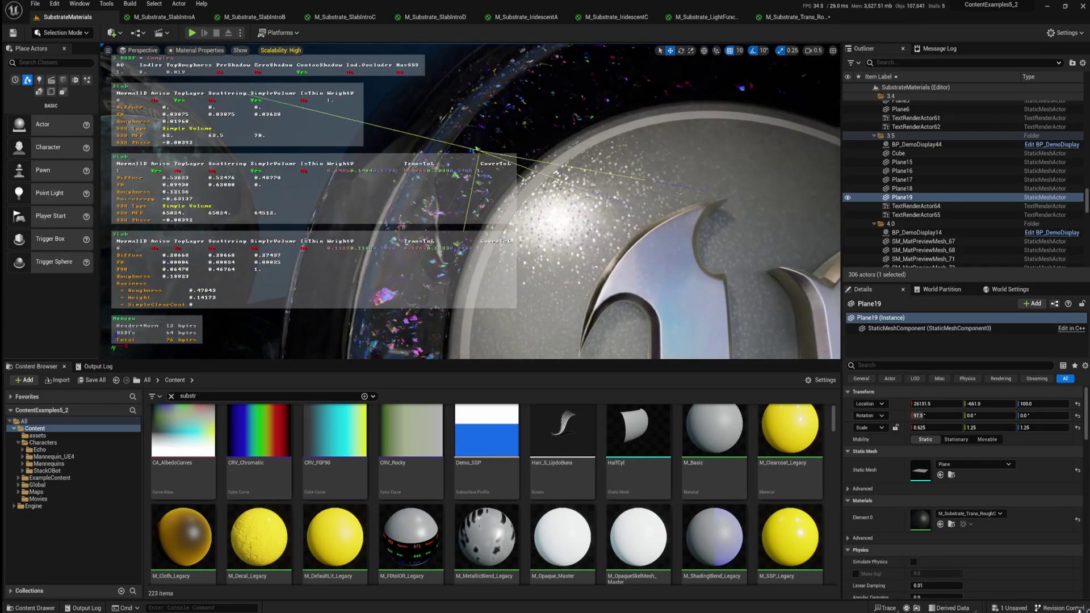
pyautogui.press('s')
pyautogui.moveTo(435, 118); pyautogui.dragTo(423, 121, button='right')
pyautogui.press('w')
pyautogui.scroll(-4, 421, 122)
pyautogui.press('w')
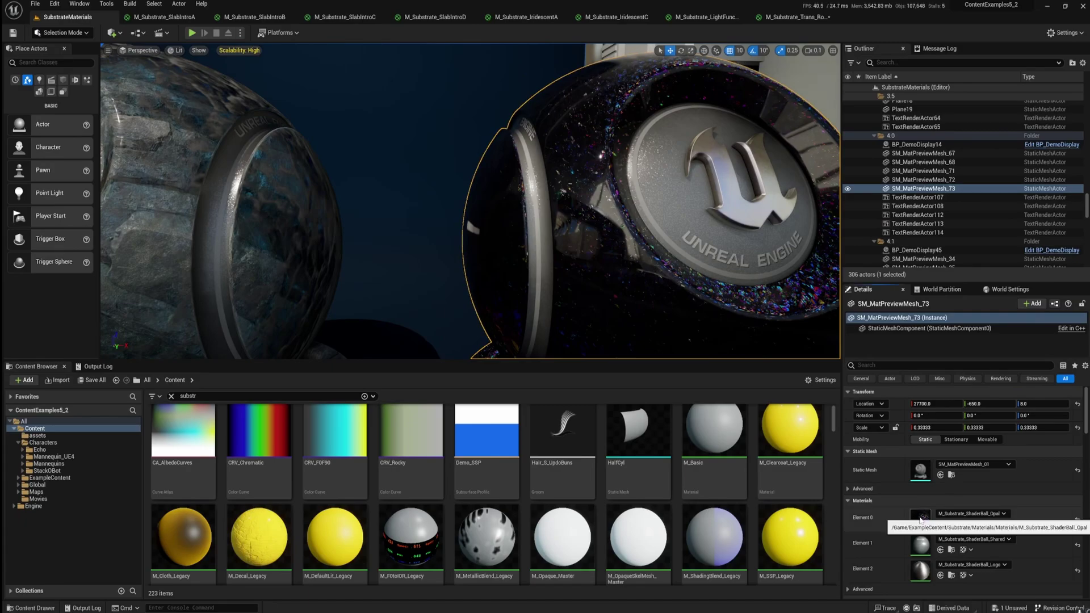
# Open the opal ball's M_Substrate_ShaderBall_Opal material and examine its Substrate Vertical Layer nodes and the upper two slabs
pyautogui.doubleClick(921, 518)
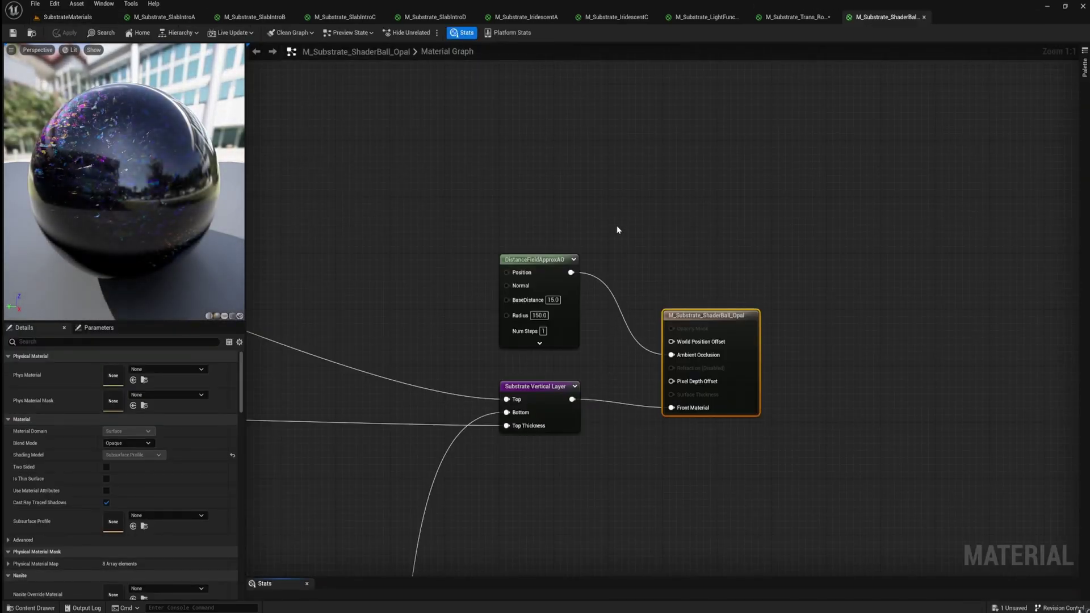
pyautogui.moveTo(465, 364); pyautogui.dragTo(491, 475)
pyautogui.click(518, 405)
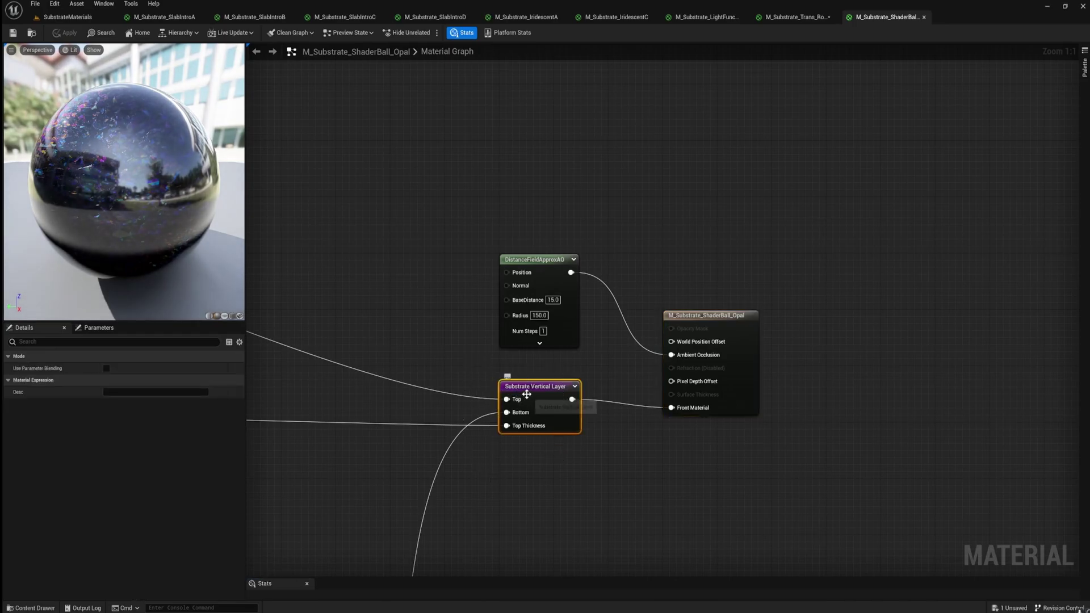
pyautogui.moveTo(367, 395); pyautogui.dragTo(473, 334, button='right')
pyautogui.scroll(-3, 356, 406)
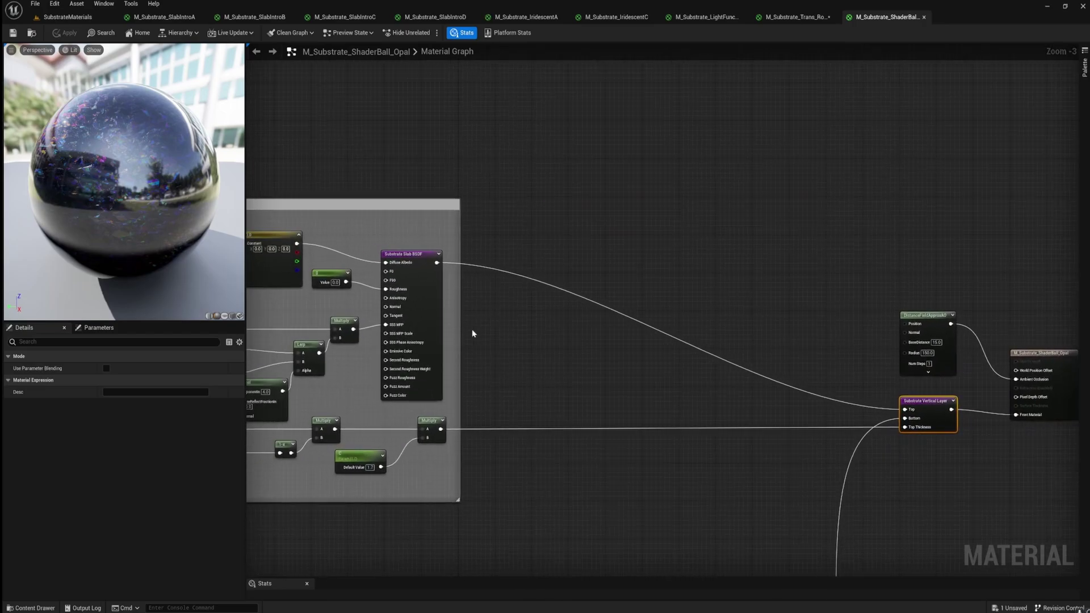
pyautogui.click(412, 254)
pyautogui.moveTo(565, 438); pyautogui.dragTo(596, 148, button='right')
pyautogui.moveTo(757, 297); pyautogui.dragTo(671, 234, button='right')
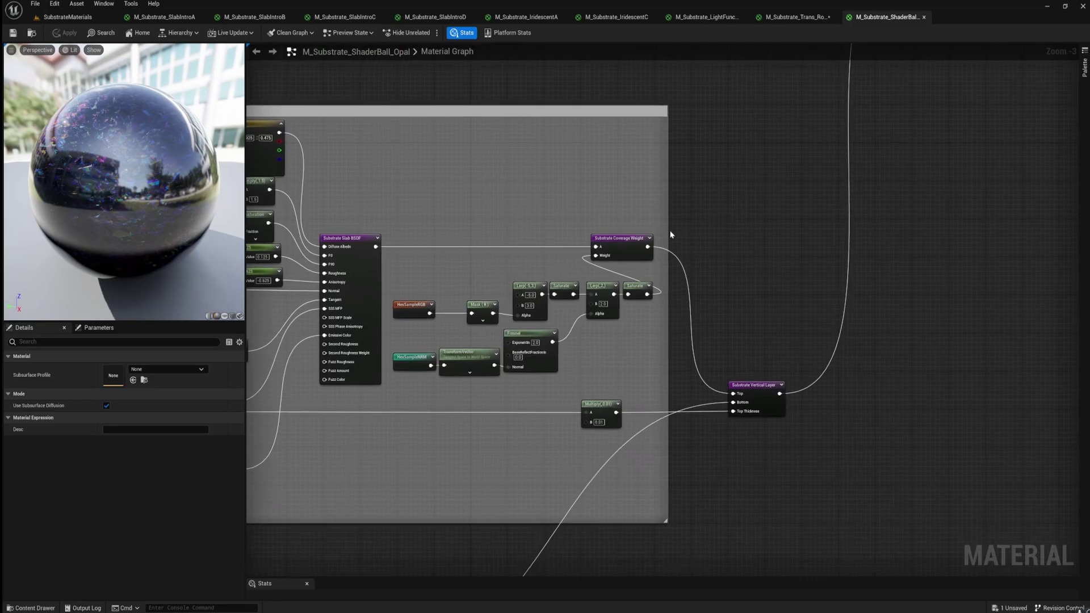
pyautogui.click(766, 388)
pyautogui.click(353, 239)
pyautogui.moveTo(746, 139); pyautogui.dragTo(790, 378, button='right')
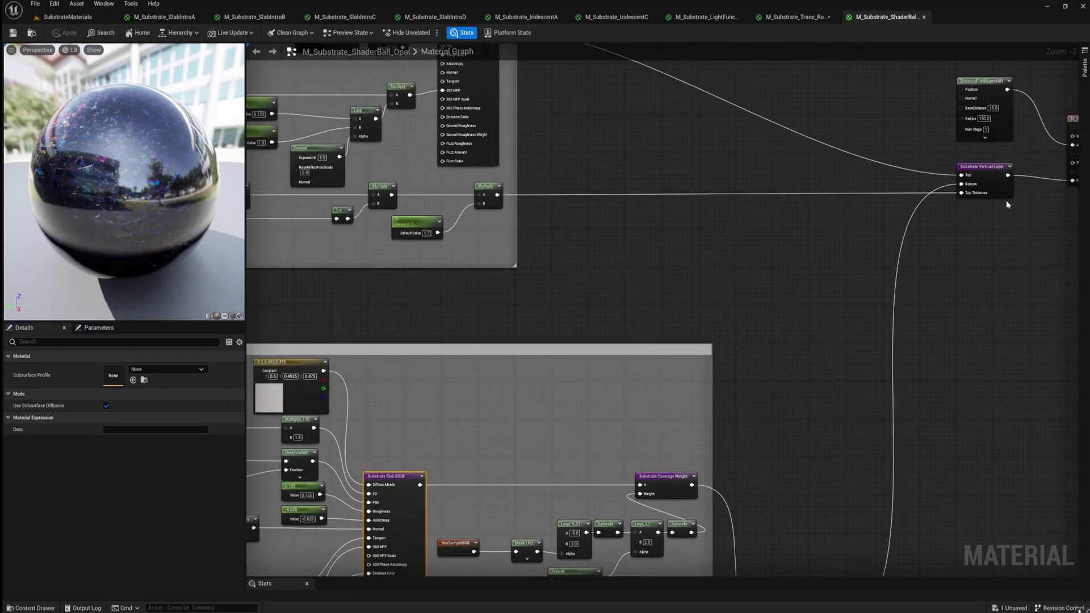
# Examine the lowest Substrate Slab BSDF's inputs and follow its connection to the vertical layers
pyautogui.moveTo(292, 286); pyautogui.dragTo(834, 140, button='right')
pyautogui.scroll(-2, 706, 324)
pyautogui.moveTo(690, 410); pyautogui.dragTo(793, 211, button='right')
pyautogui.scroll(5, 603, 368)
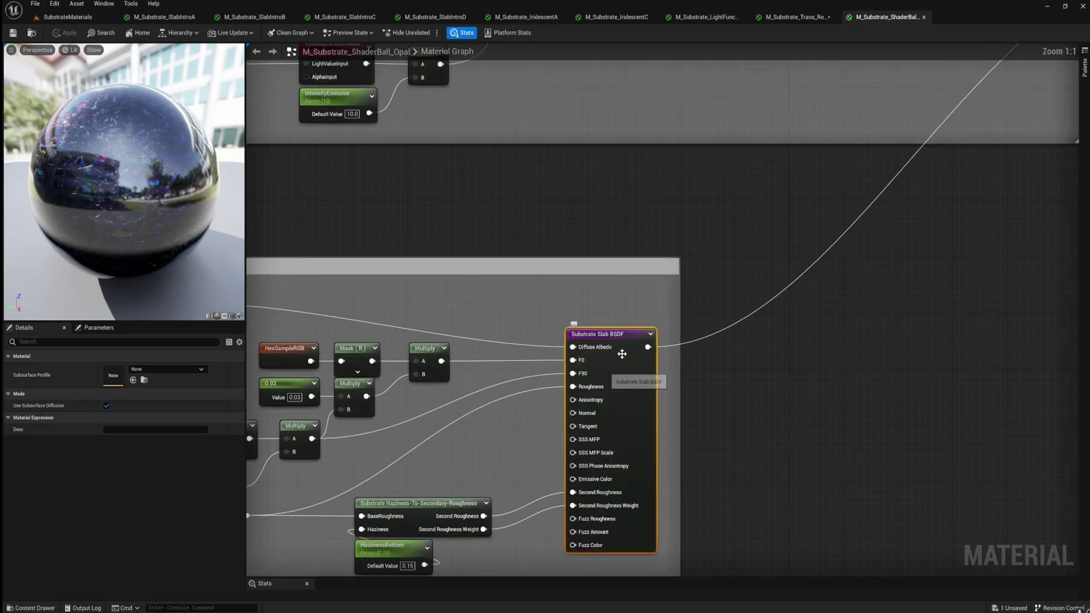
pyautogui.moveTo(802, 255); pyautogui.dragTo(571, 404, button='right')
pyautogui.moveTo(966, 76); pyautogui.dragTo(822, 158, button='right')
pyautogui.moveTo(333, 442); pyautogui.dragTo(543, 306, button='right')
pyautogui.scroll(-7, 531, 408)
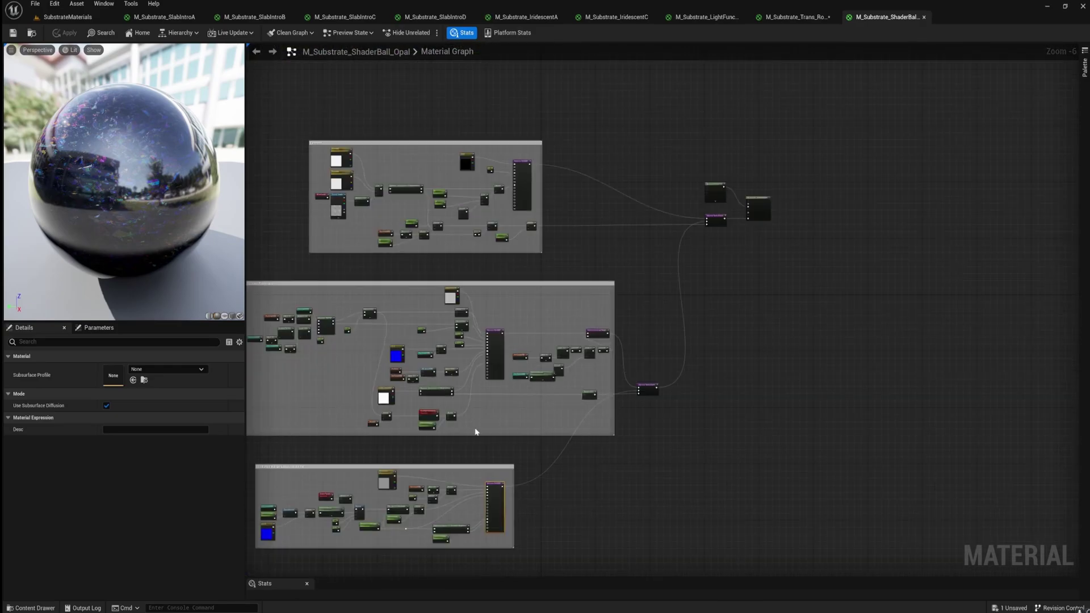
# Survey the opal material's remaining comment groups, including the Inclusion Flakes Layer, across the entire graph
pyautogui.moveTo(532, 397); pyautogui.dragTo(560, 328, button='right')
pyautogui.scroll(3, 460, 213)
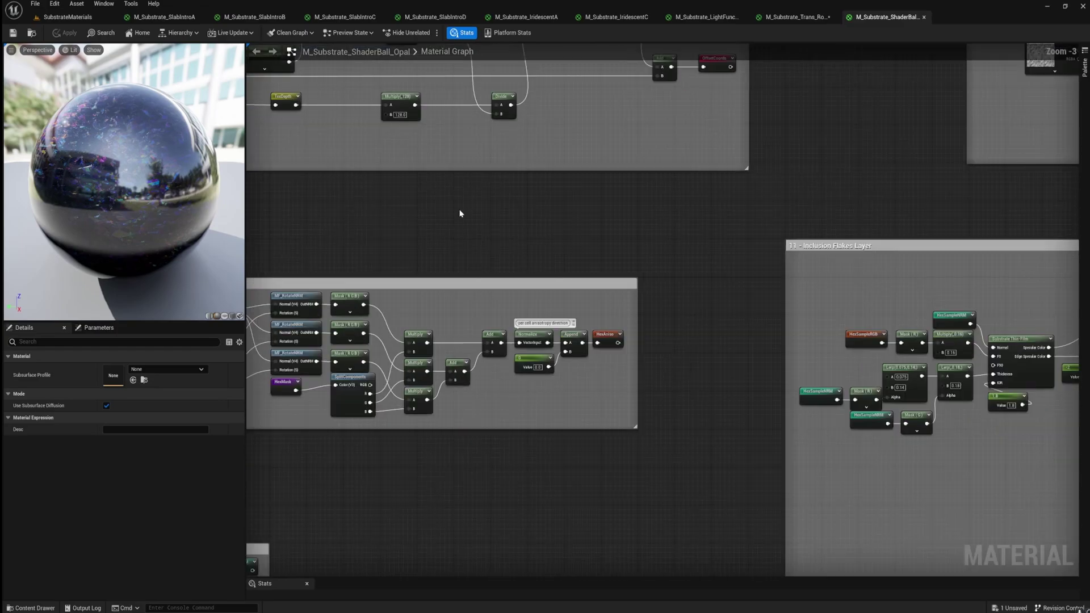
pyautogui.moveTo(466, 213); pyautogui.dragTo(683, 187, button='right')
pyautogui.moveTo(474, 379); pyautogui.dragTo(666, 243, button='right')
pyautogui.scroll(-4, 522, 356)
pyautogui.scroll(-5, 522, 355)
pyautogui.moveTo(453, 409); pyautogui.dragTo(504, 457, button='right')
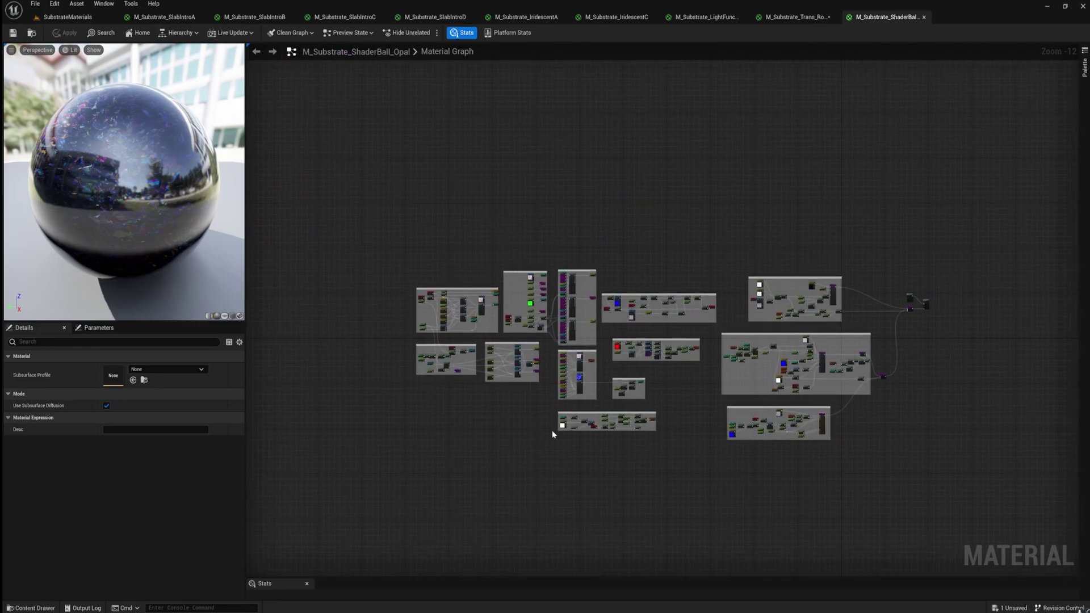
pyautogui.scroll(3, 581, 329)
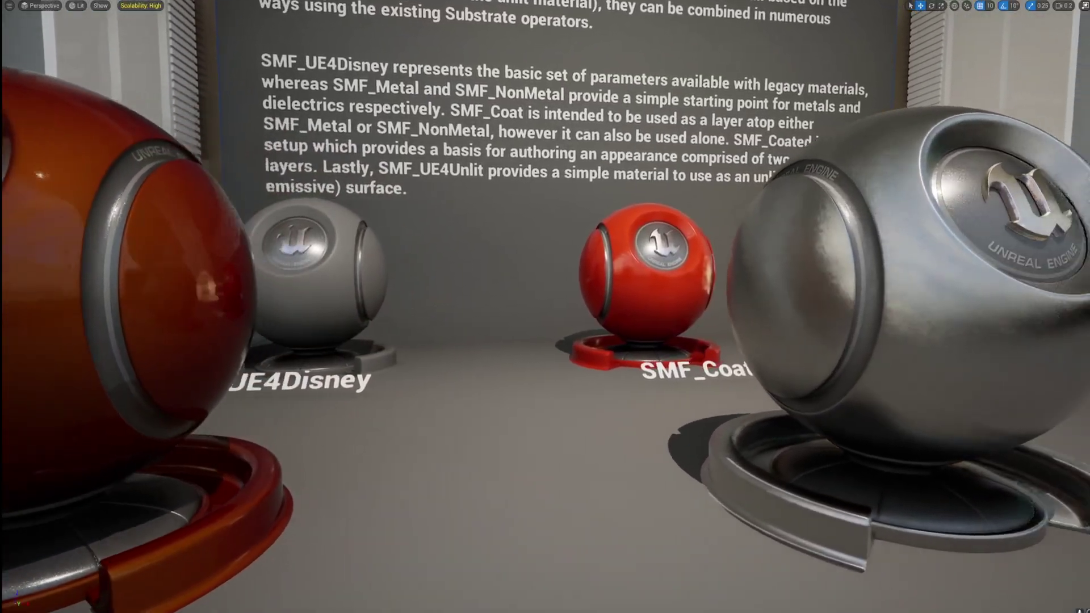
# Go to the 4.5 Debug View display, leave full screen and show the Substrate Material Count visualization
pyautogui.press('w')
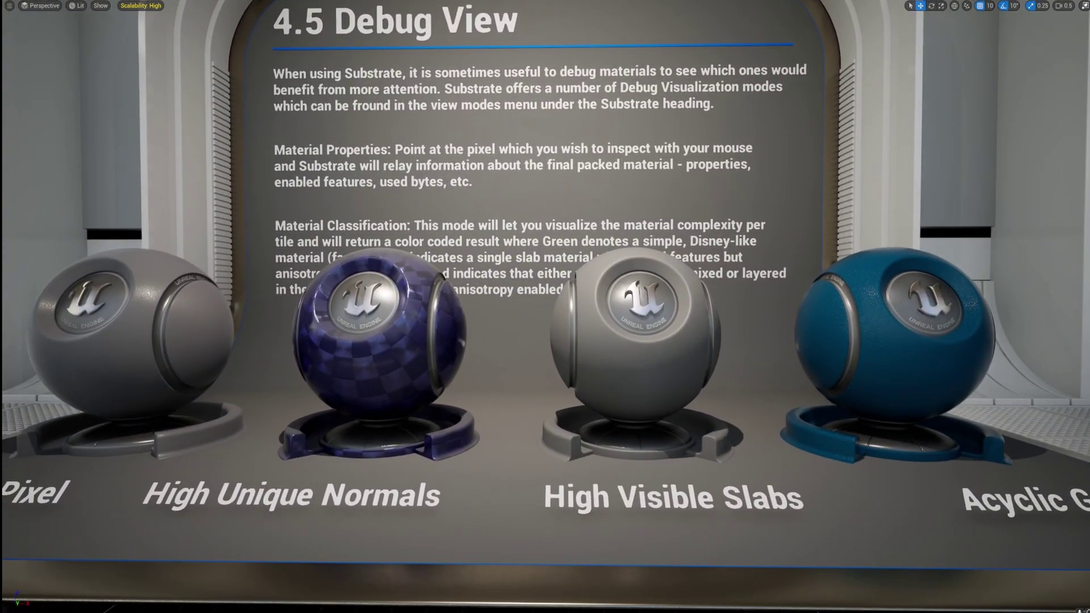
pyautogui.press('F11')
pyautogui.click(175, 50)
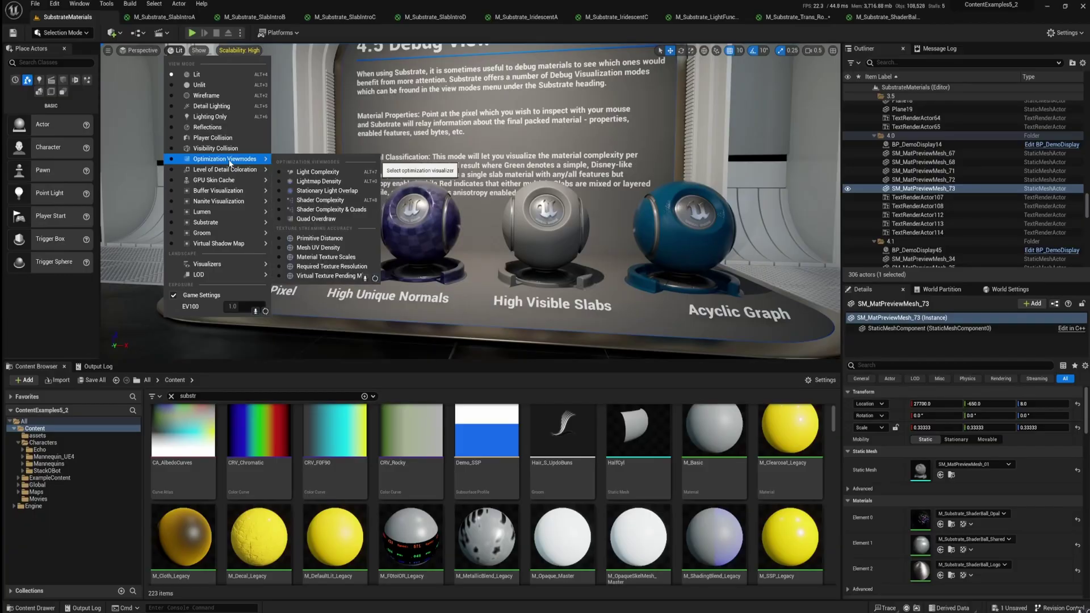
pyautogui.moveTo(218, 225)
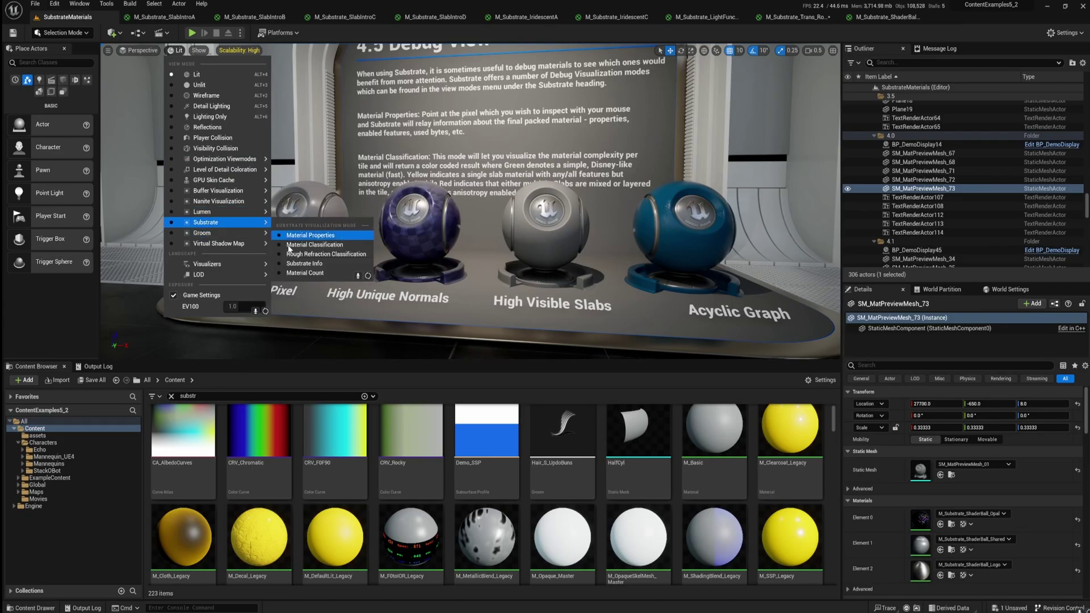
pyautogui.click(305, 273)
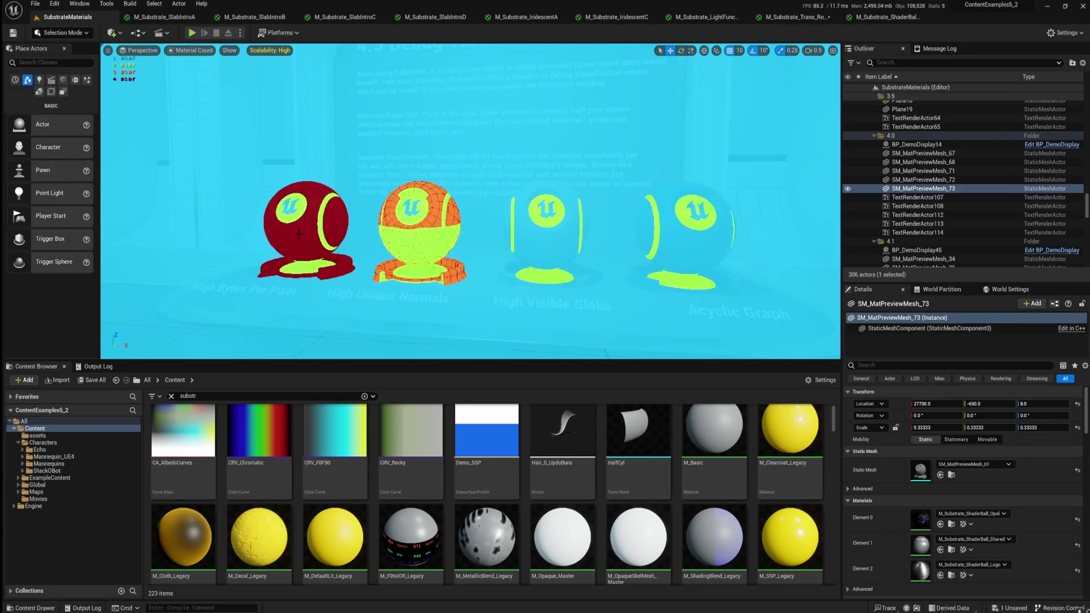
# Select the High Visible Slabs and High Unique Normals balls to compare their material count colours
pyautogui.click(558, 237)
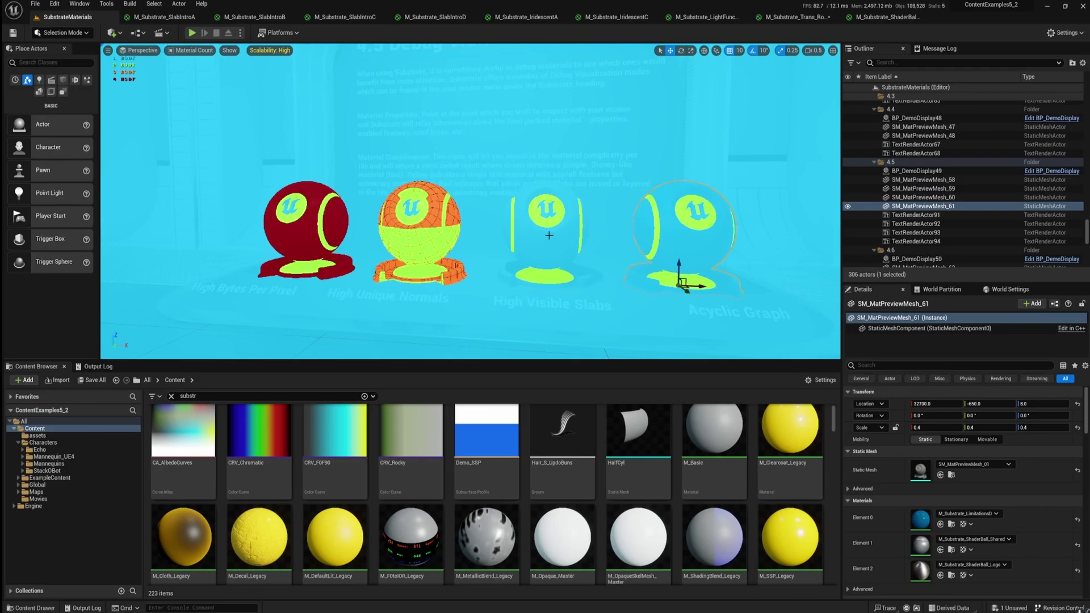
pyautogui.click(422, 238)
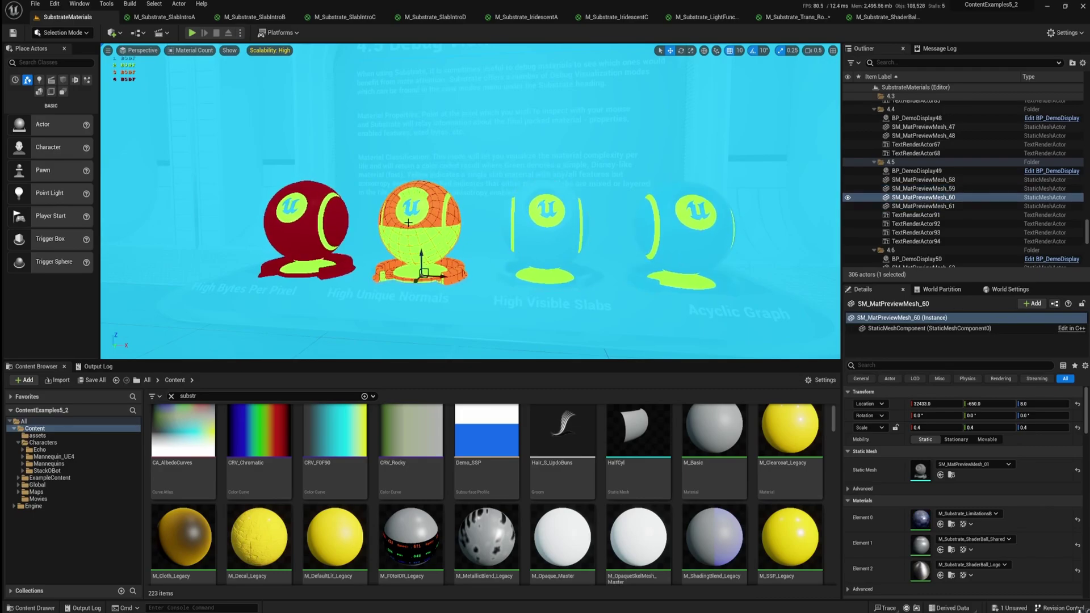
pyautogui.moveTo(423, 239)
pyautogui.mouseDown(button='right')
pyautogui.moveTo(402, 210)
pyautogui.moveTo(420, 245)
pyautogui.mouseUp(button='right')
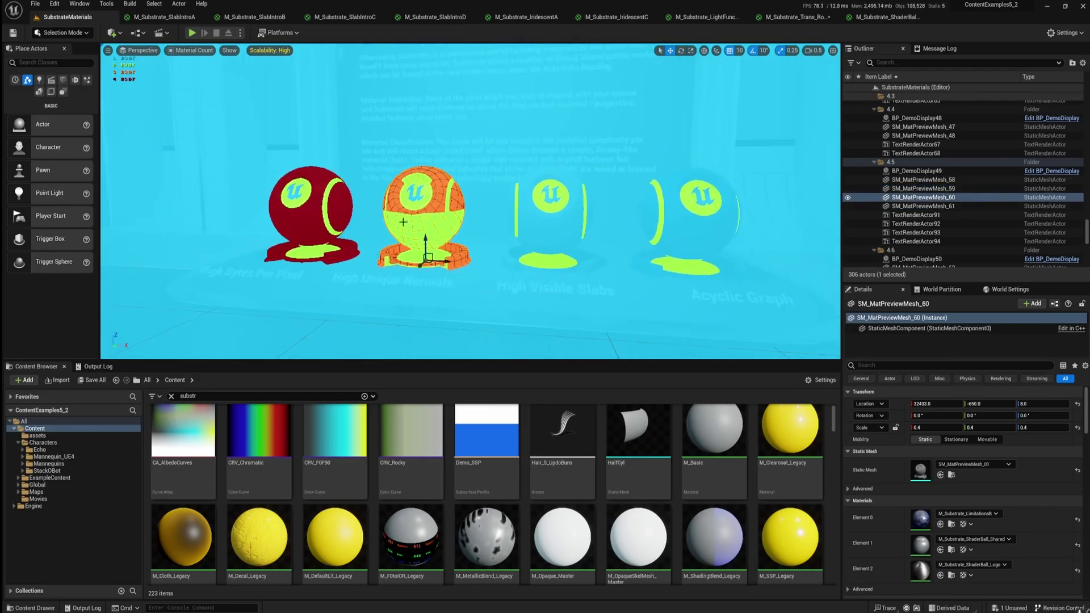
# Switch the viewport to the Substrate Info visualization and select the Debug View balls one after another
pyautogui.click(194, 50)
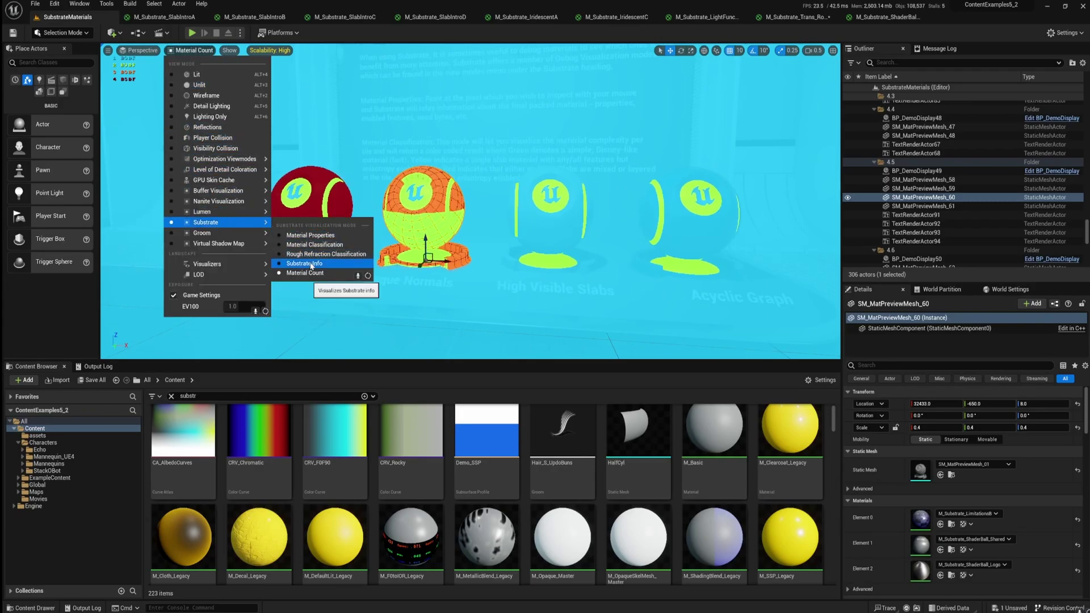
pyautogui.click(306, 264)
pyautogui.moveTo(334, 253); pyautogui.dragTo(323, 216, button='right')
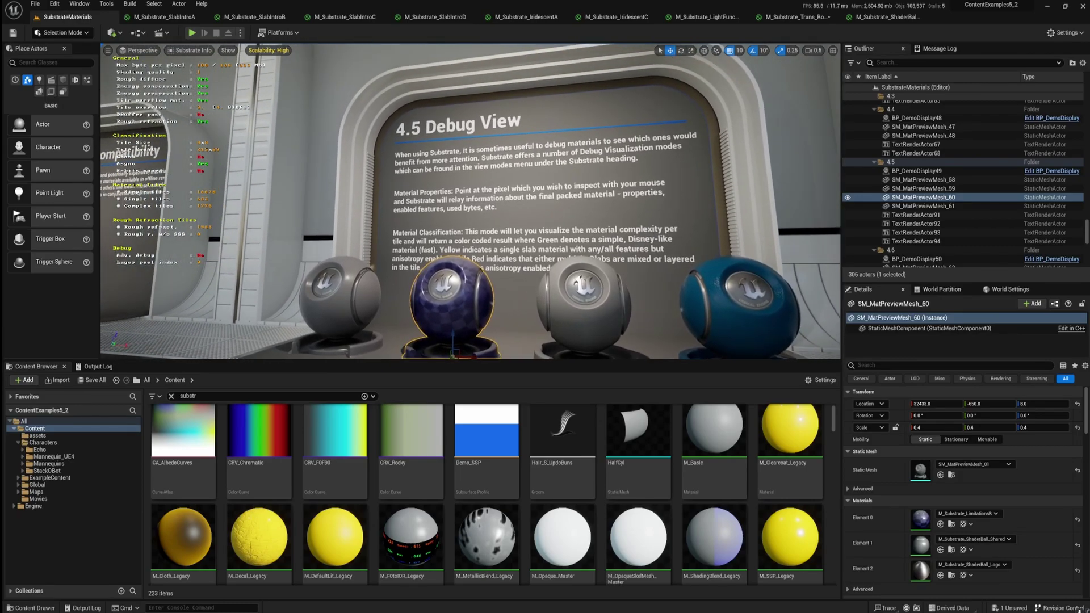
pyautogui.click(344, 292)
pyautogui.click(442, 312)
pyautogui.click(534, 309)
pyautogui.click(569, 308)
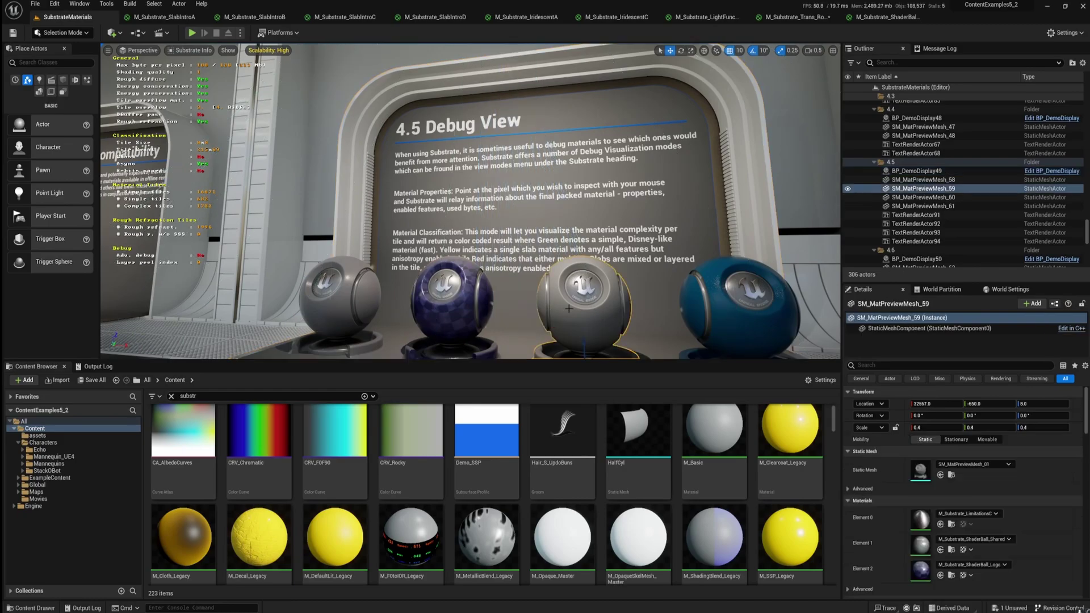
# Switch the viewport to the Substrate Rough Refraction Classification visualization and look around the hall
pyautogui.moveTo(351, 298)
pyautogui.mouseDown(button='right')
pyautogui.moveTo(367, 224)
pyautogui.moveTo(349, 293)
pyautogui.mouseUp(button='right')
pyautogui.click(186, 61)
pyautogui.click(184, 51)
pyautogui.moveTo(206, 212)
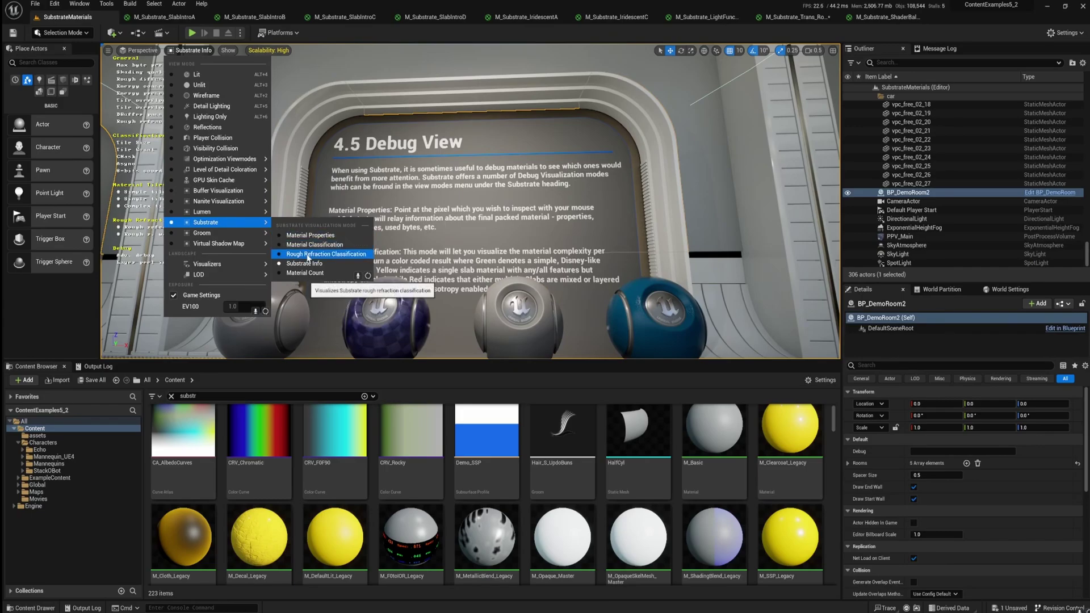
pyautogui.click(307, 255)
pyautogui.moveTo(330, 254); pyautogui.dragTo(448, 279, button='right')
pyautogui.moveTo(726, 64); pyautogui.dragTo(483, 71, button='right')
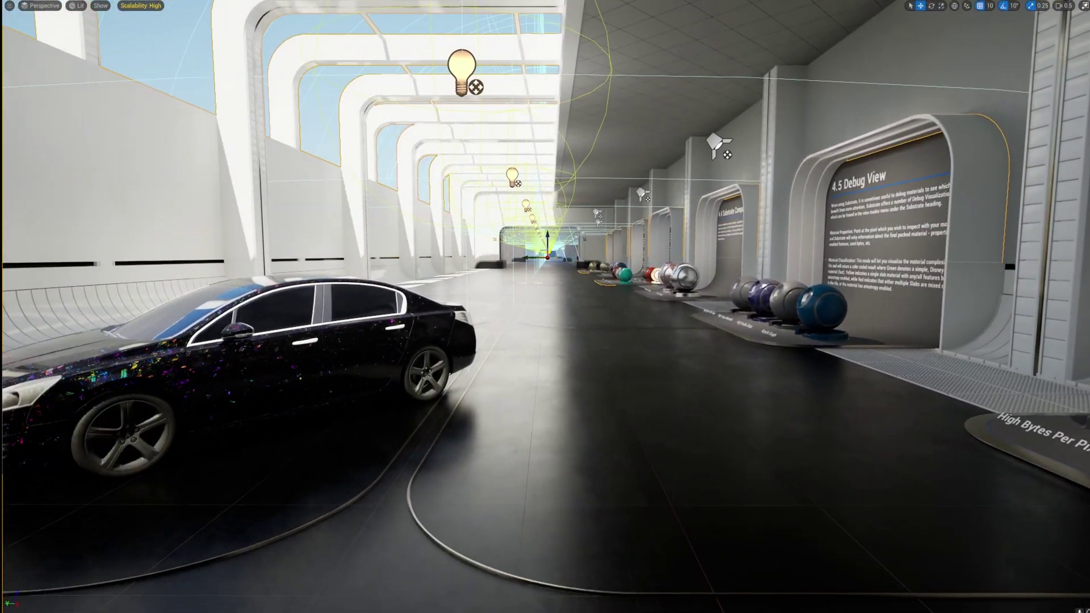
# Inspect the opal flake paint on the black car's hood and doors up close in full screen
pyautogui.moveTo(544, 306); pyautogui.dragTo(527, 346, button='right')
pyautogui.scroll(-2, 425, 374)
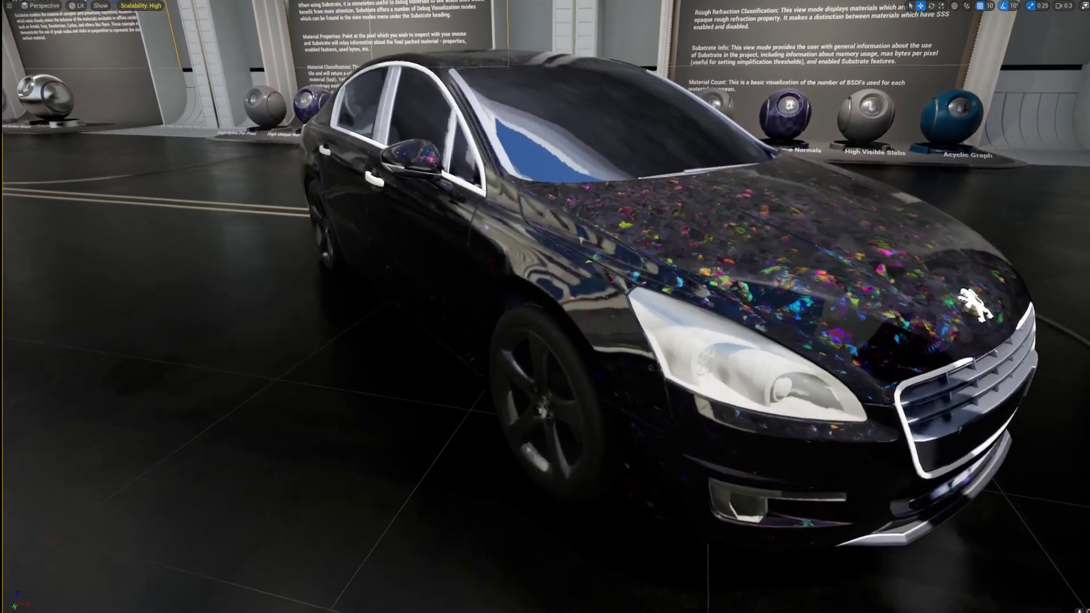
pyautogui.moveTo(545, 306); pyautogui.dragTo(576, 252, button='right')
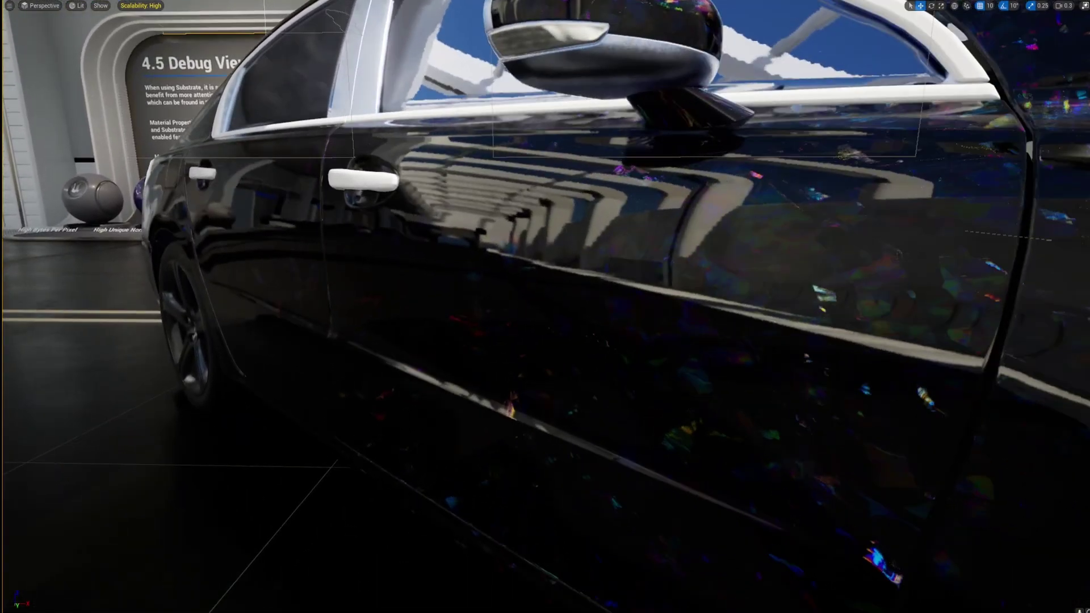
pyautogui.moveTo(545, 306); pyautogui.dragTo(483, 278, button='right')
pyautogui.press('s')
pyautogui.moveTo(545, 306); pyautogui.dragTo(484, 328, button='right')
pyautogui.press('d')
pyautogui.press('w')
# Turn on Game View to hide the editor icons and outlines, and view the whole opal-painted car
pyautogui.moveTo(324, 220); pyautogui.dragTo(477, 256, button='right')
pyautogui.press('s')
pyautogui.press('g')
pyautogui.press('s')
pyautogui.moveTo(324, 220); pyautogui.dragTo(472, 269, button='right')
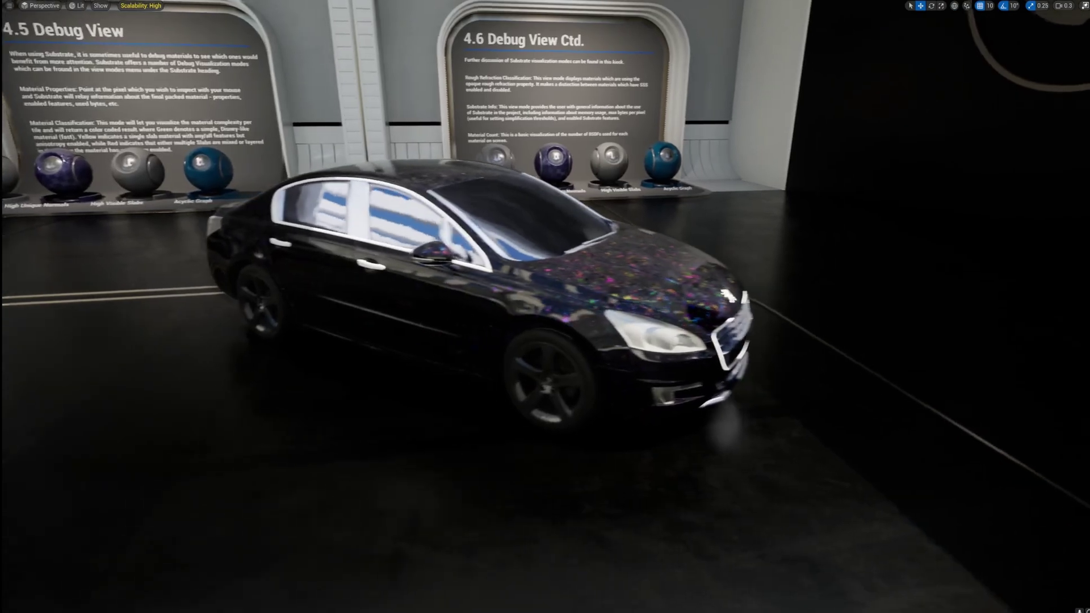
pyautogui.moveTo(364, 217); pyautogui.dragTo(250, 214, button='right')
pyautogui.press('d')
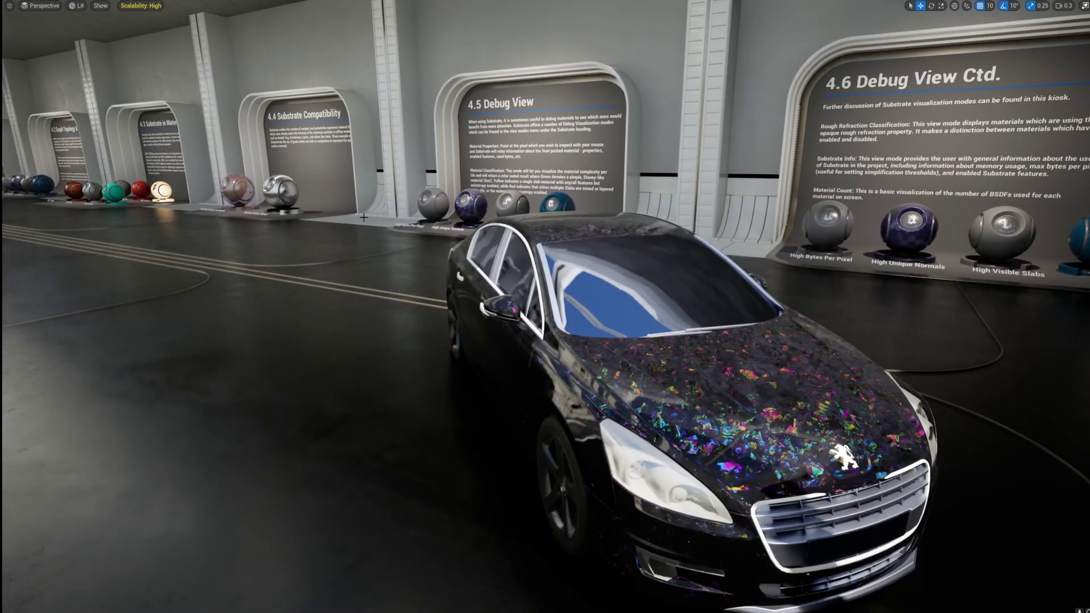